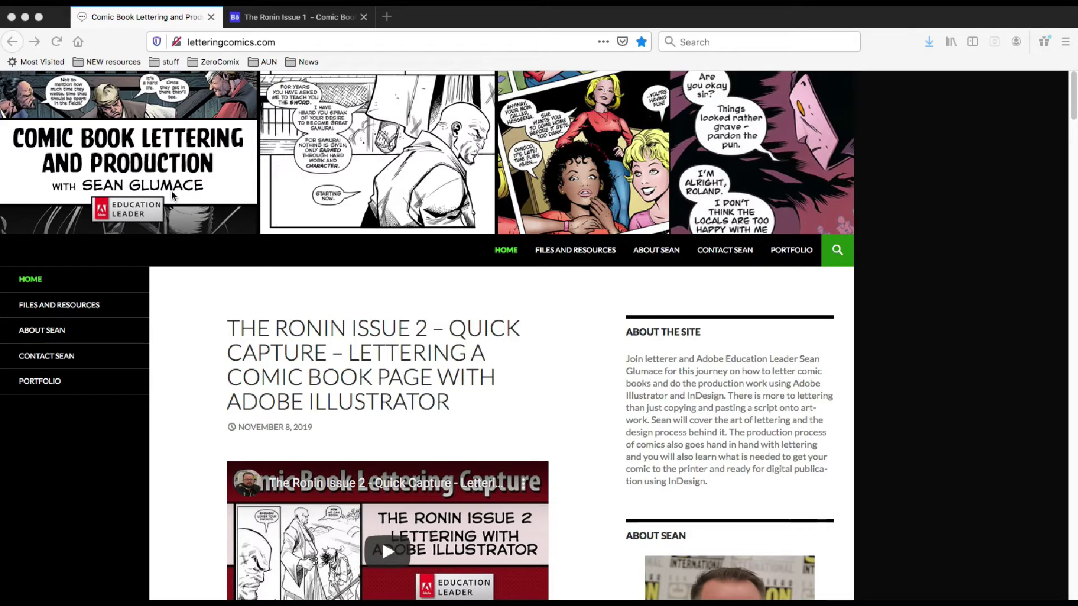
- Scroll the Ronin Issue 2 quick-capture post past the video to its links and lettering fonts
scroll(570, 357, "down", 3)
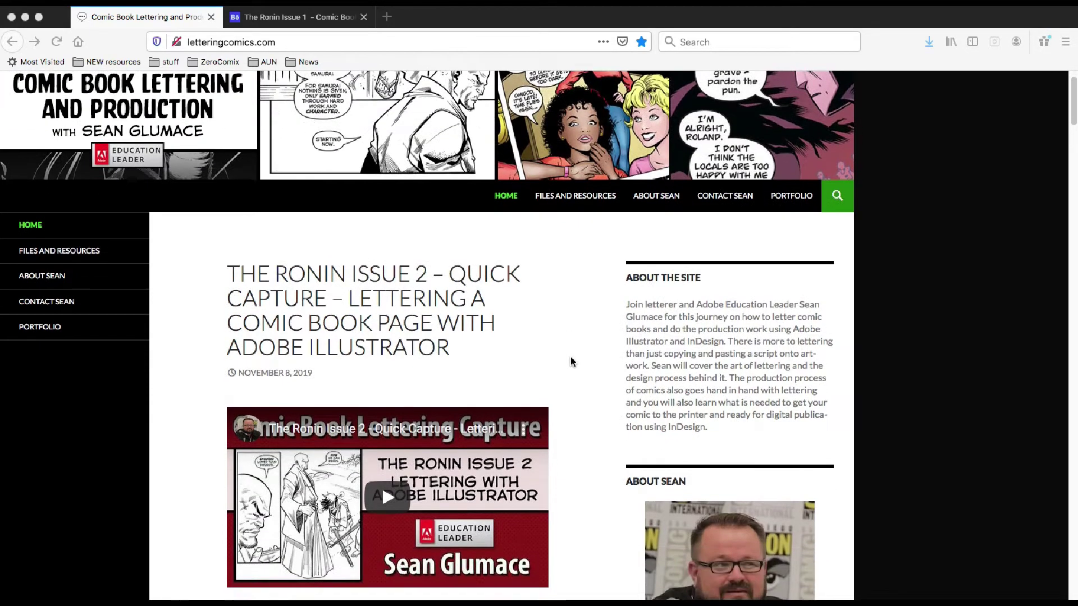
scroll(571, 361, "down", 3)
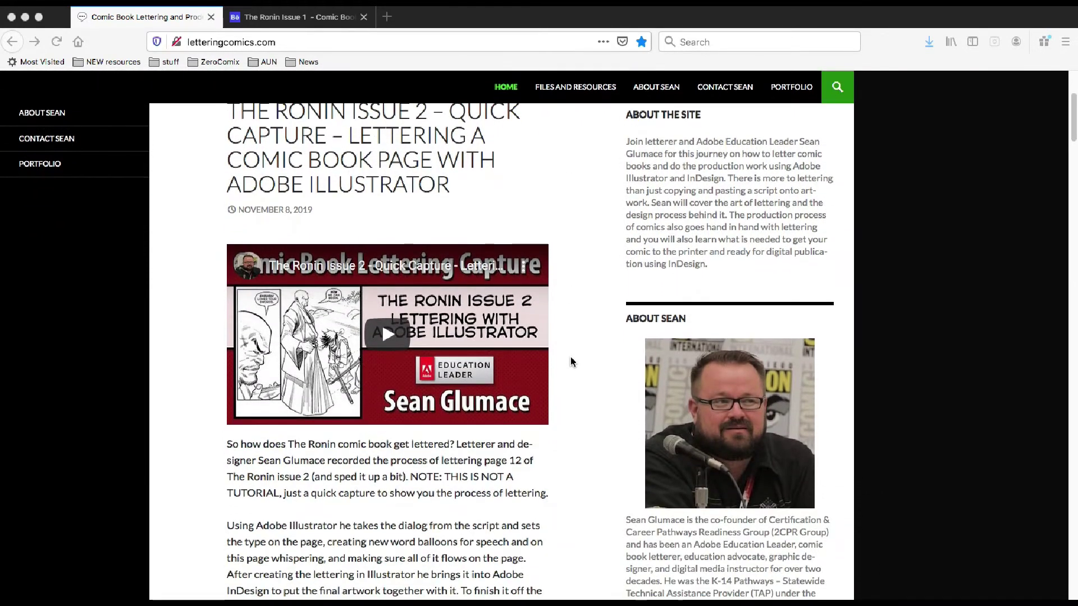
scroll(572, 361, "down", 7)
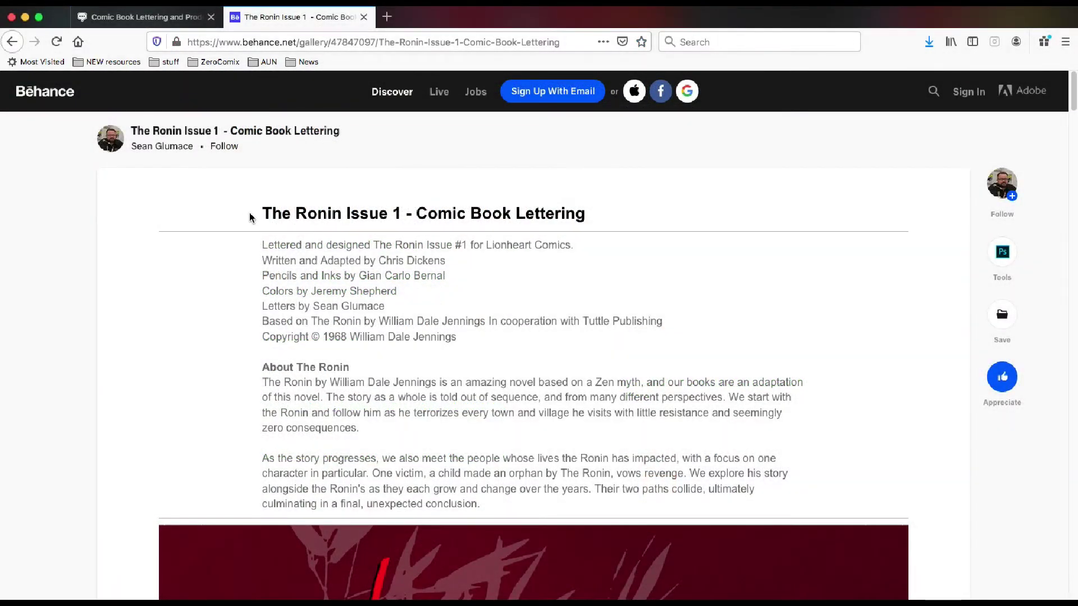
- Highlight the Behance project title and scroll through The Ronin Issue 1 lettered pages
left_click_drag(254, 216, 589, 216)
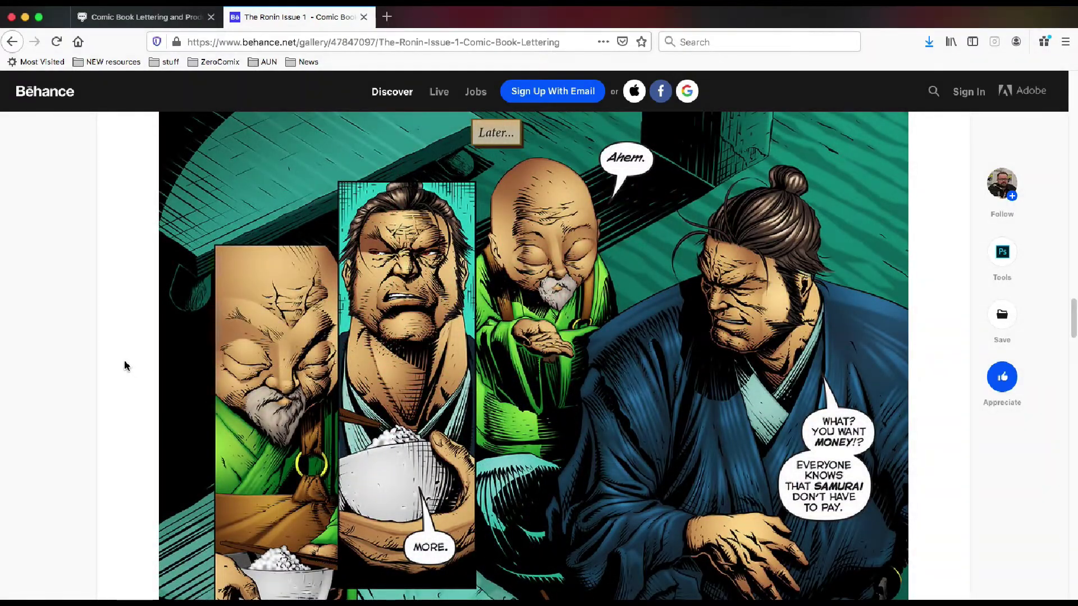
scroll(124, 365, "down", 1)
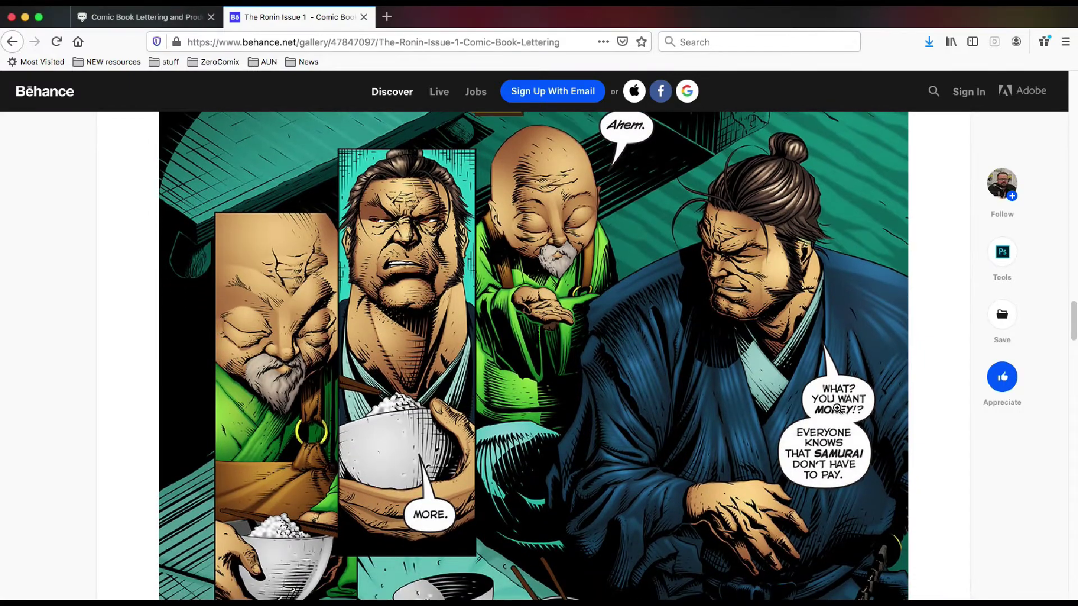
scroll(668, 478, "down", 7)
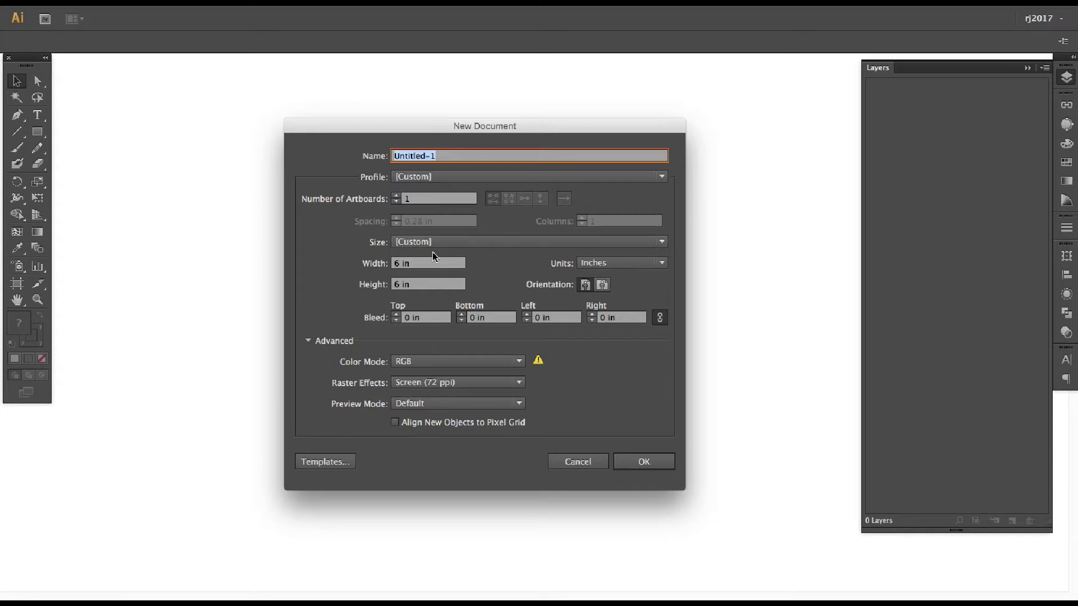
- Create a 6.75 × 10.25 in RGB document with High (300 ppi) raster effects
left_click_drag(451, 266, 339, 263)
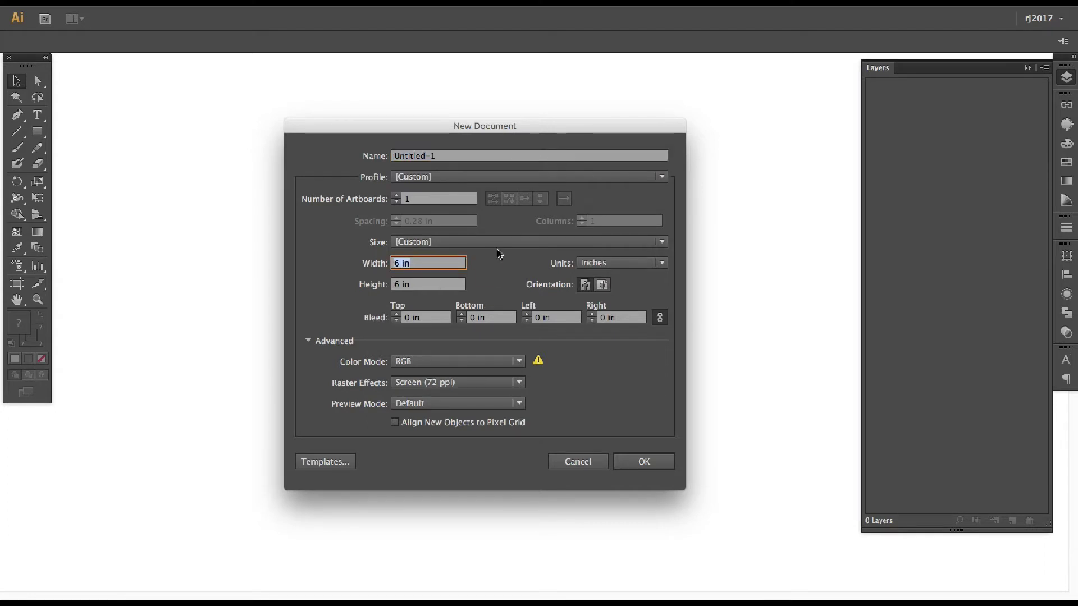
type("6.75")
left_click(423, 285)
double_click(424, 285)
type("10.25")
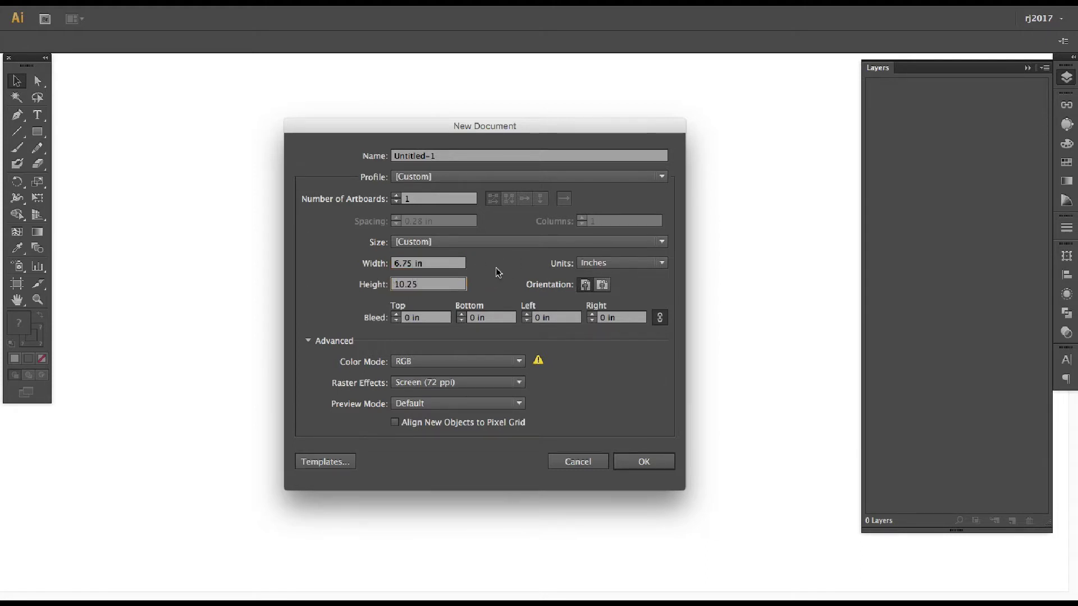
key("Tab")
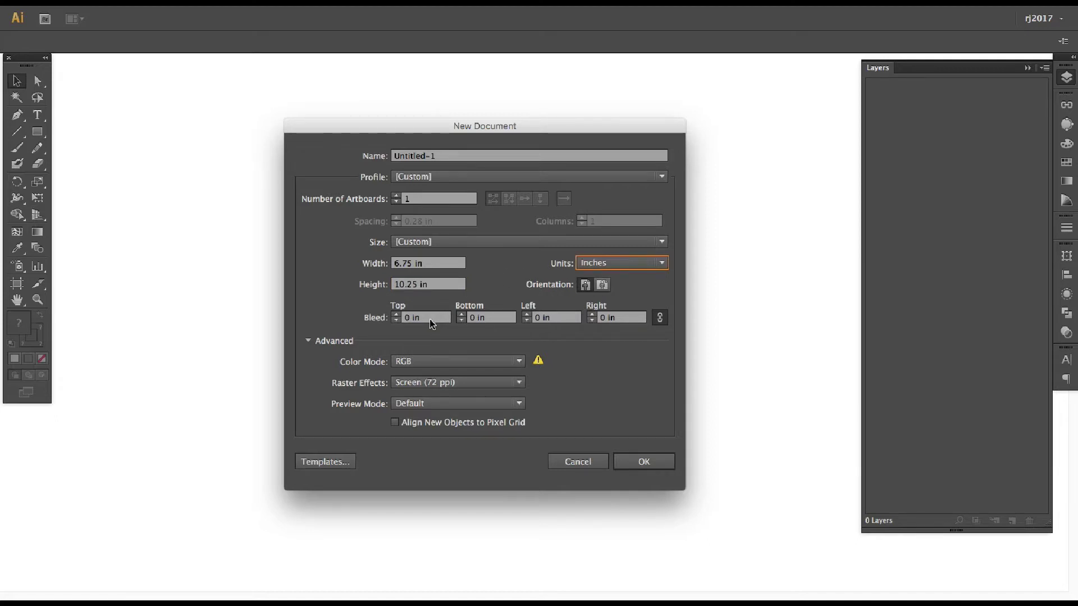
left_click(468, 382)
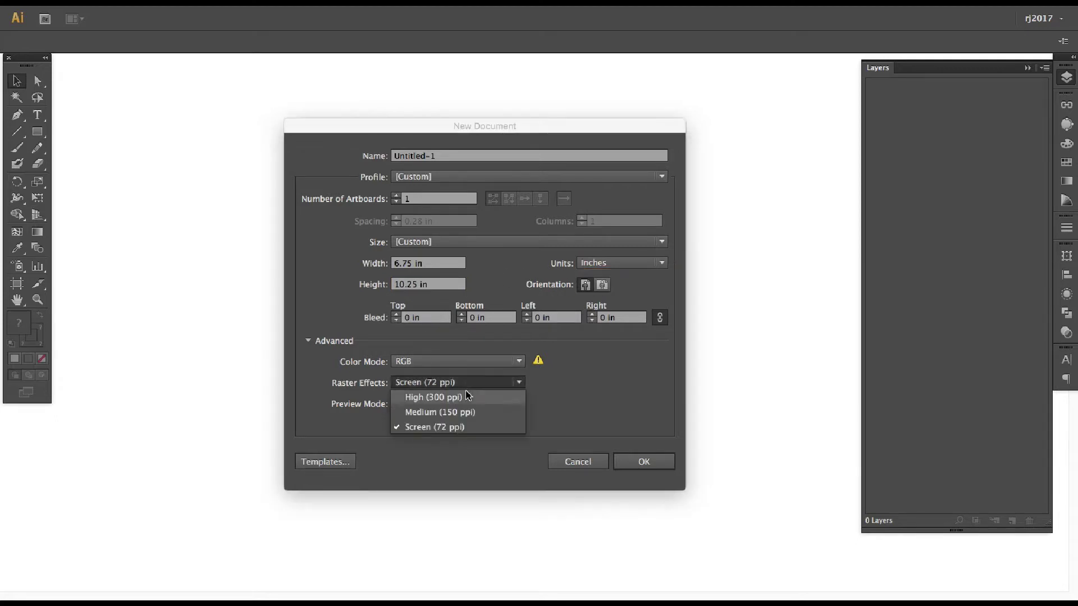
left_click(454, 397)
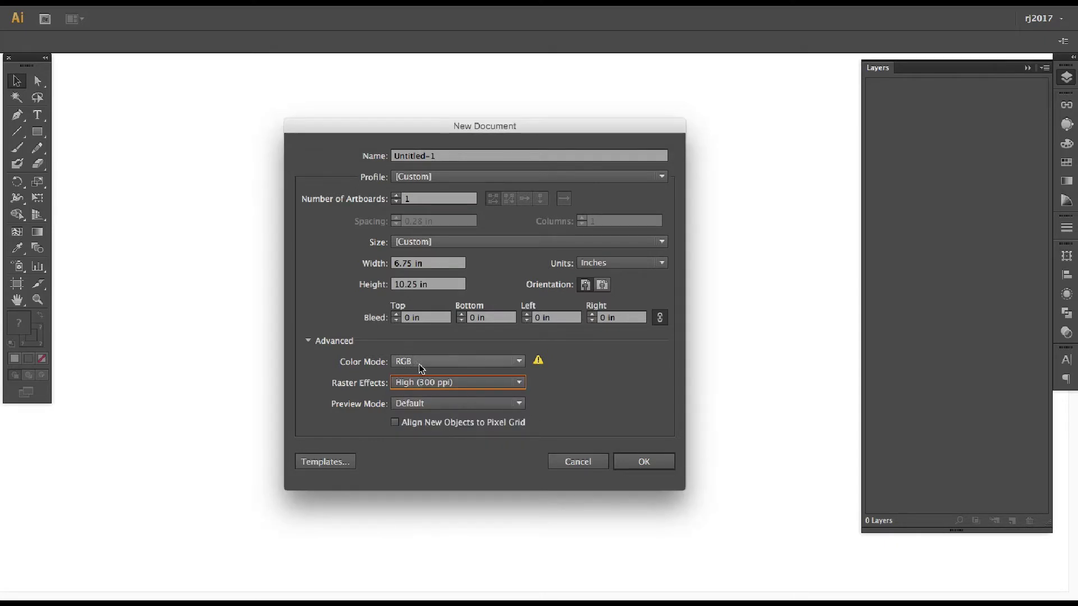
left_click(518, 363)
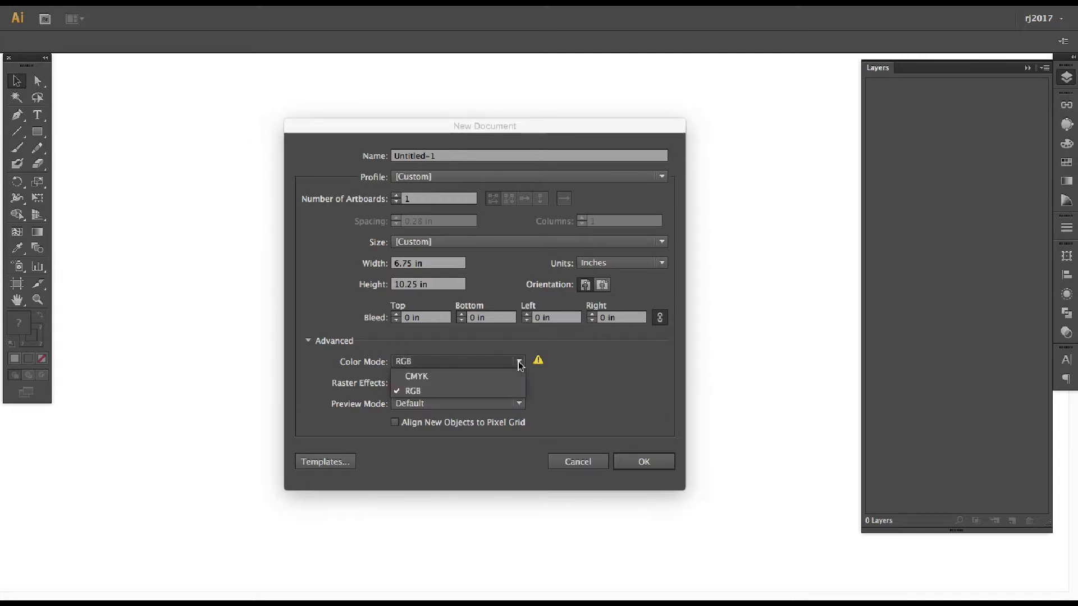
left_click(553, 355)
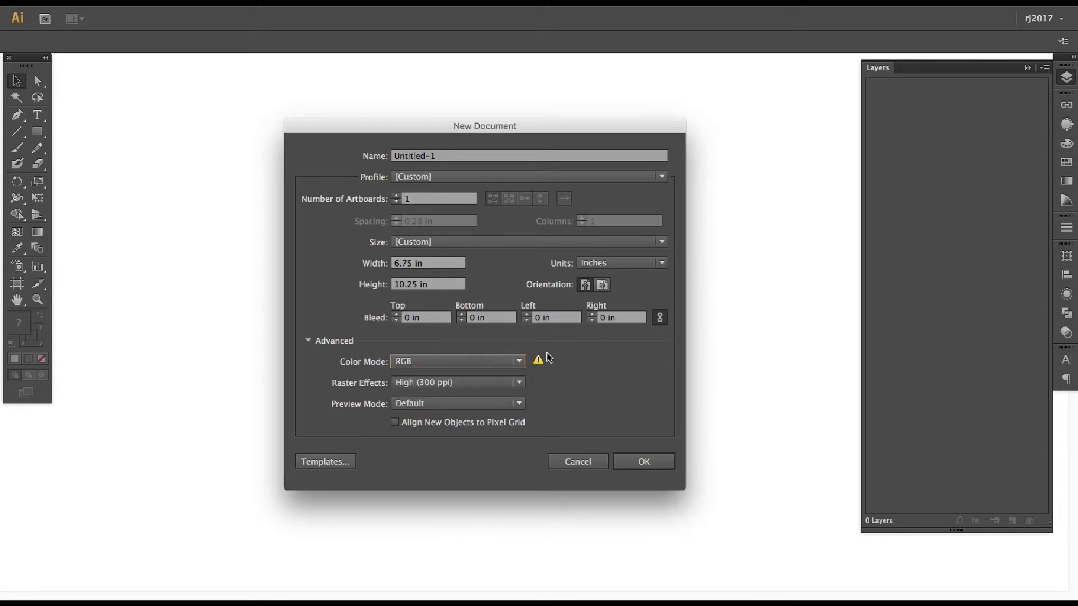
mouse_move(540, 365)
left_click(648, 466)
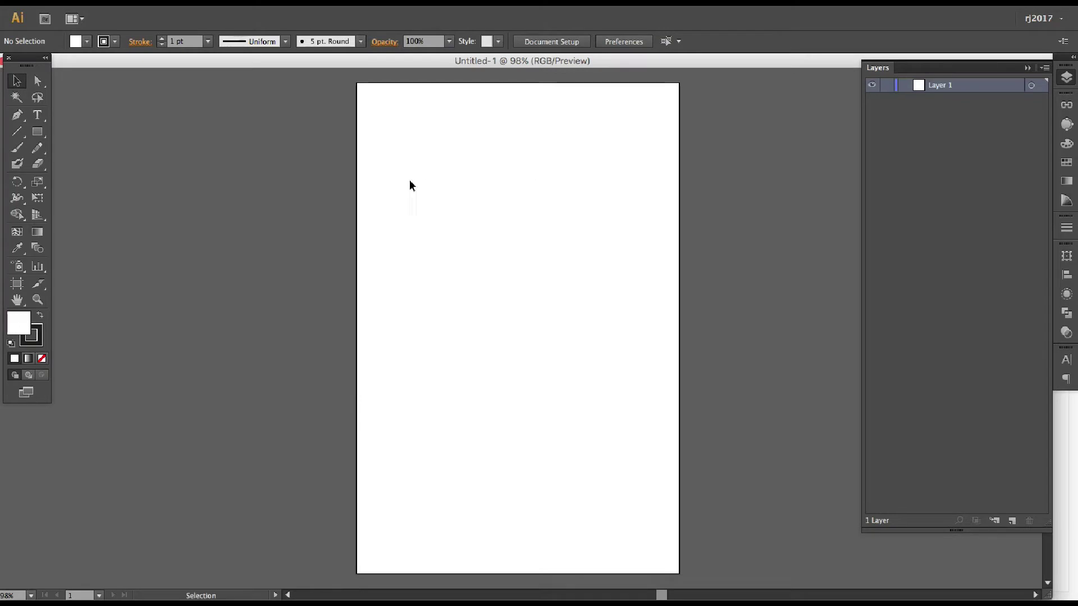
- Show rulers and draw a 6.25 × 9.75 in rectangle with no fill
key("ctrl+r")
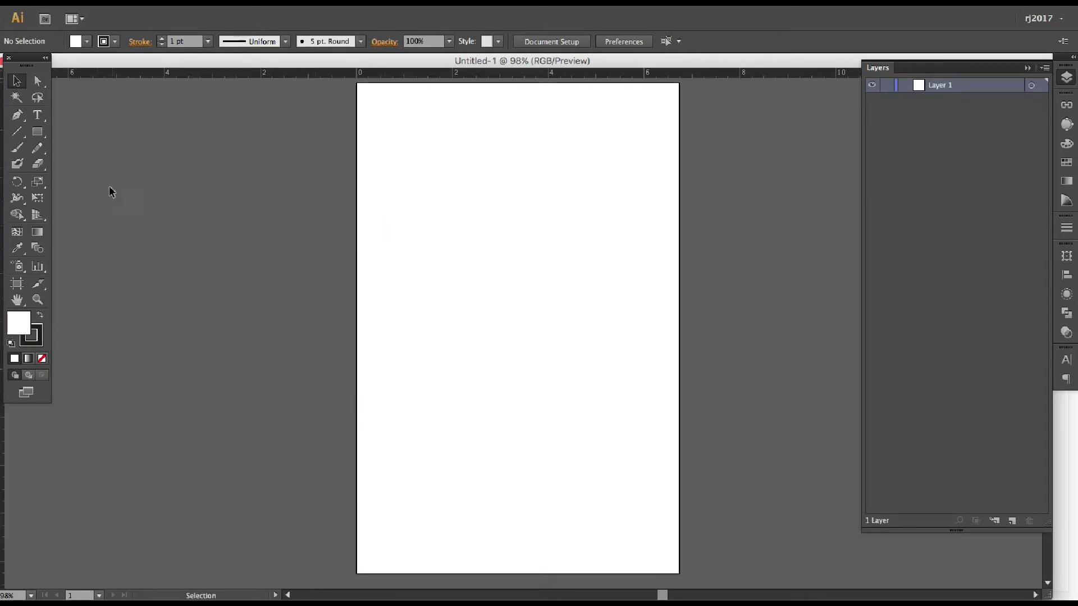
left_click(37, 131)
left_click(458, 227)
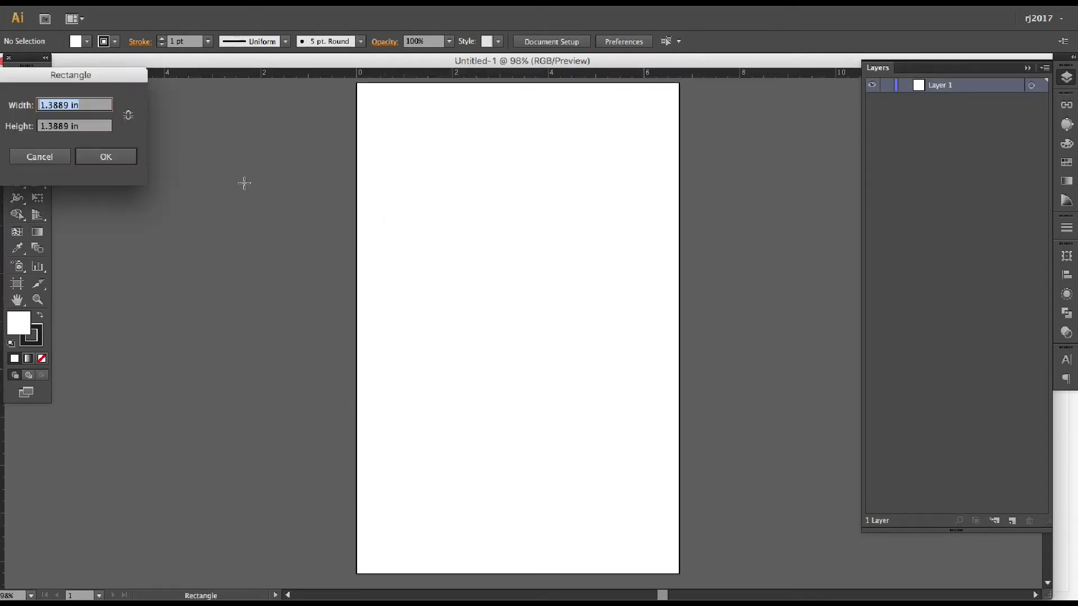
left_click_drag(97, 85, 481, 224)
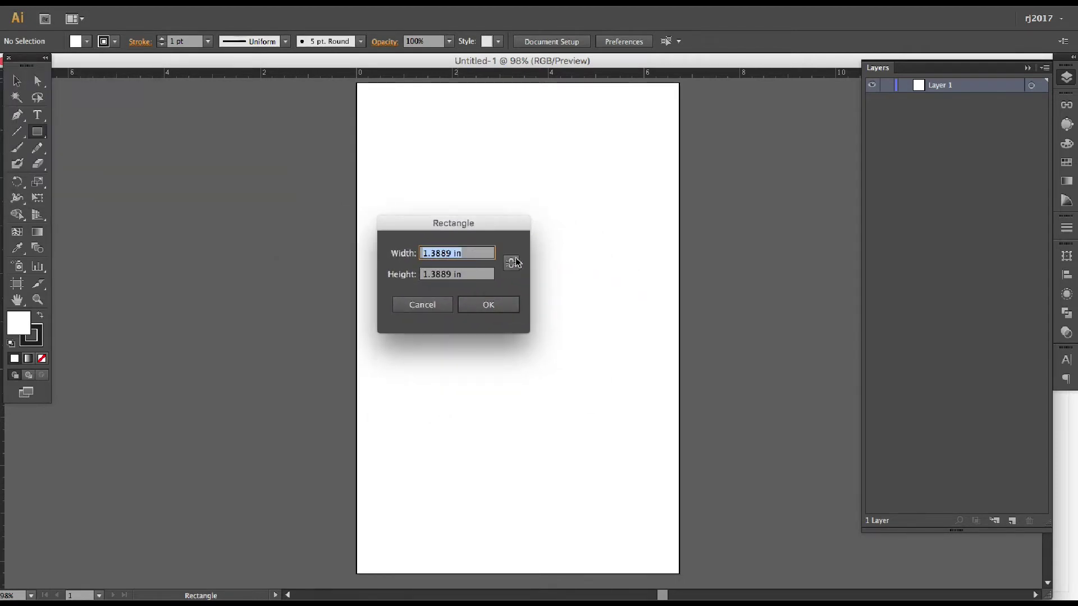
type("6.25")
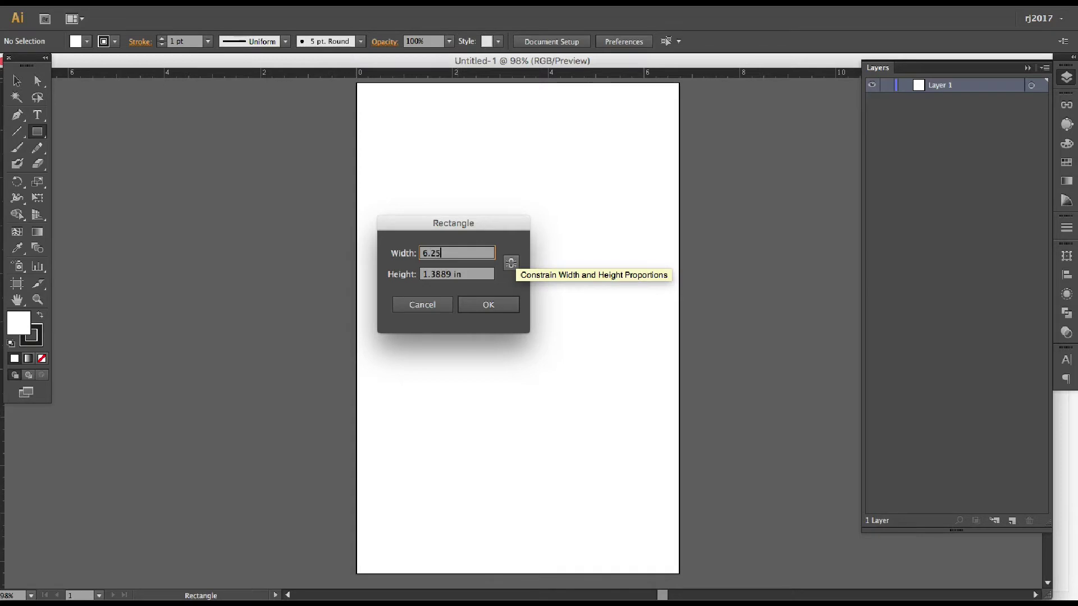
key("Tab")
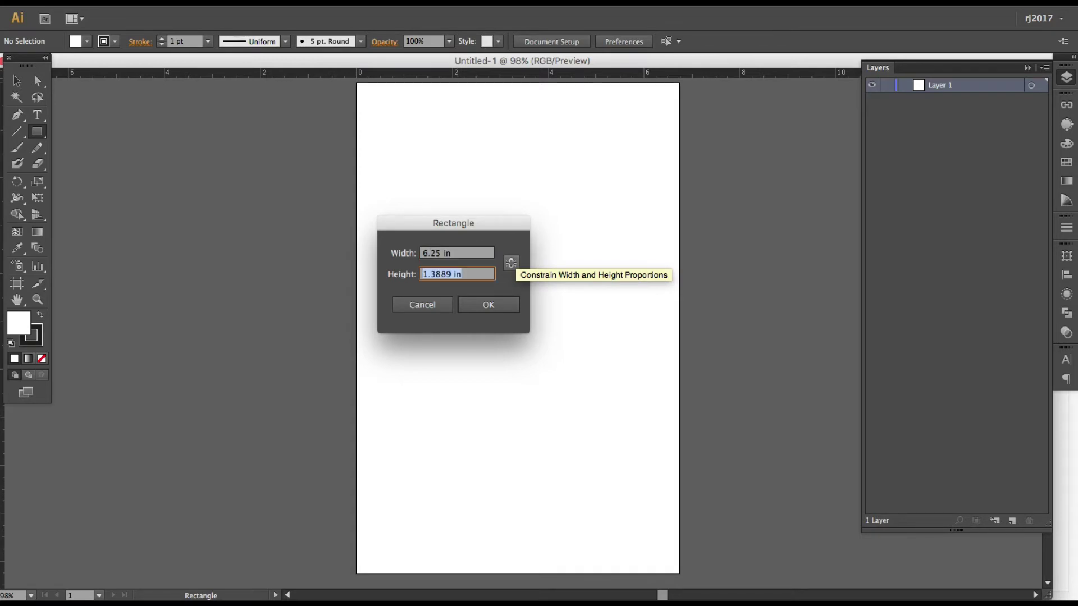
type("9.75")
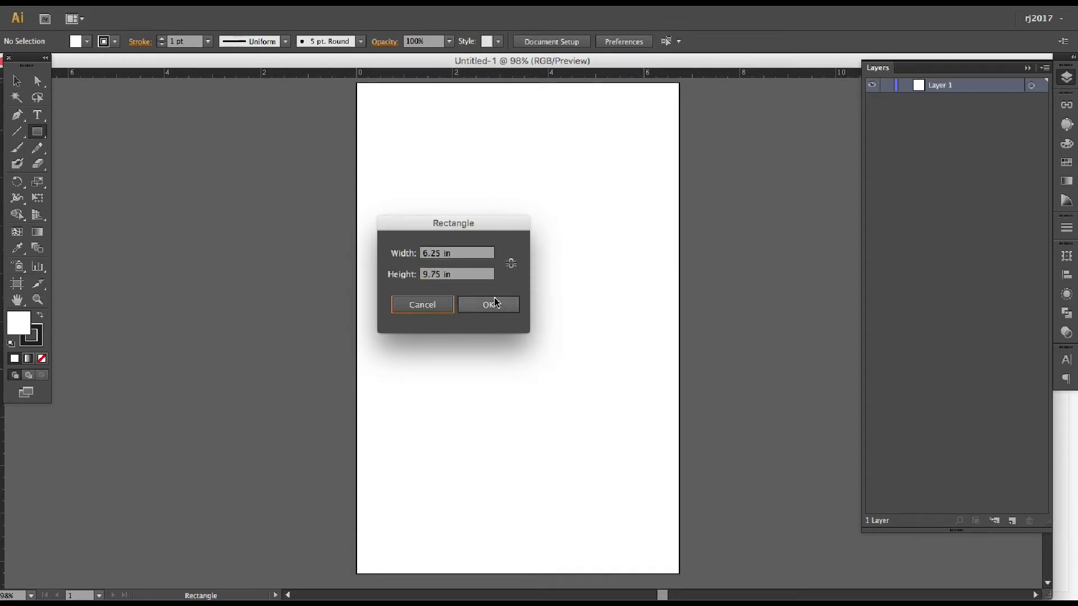
left_click(489, 303)
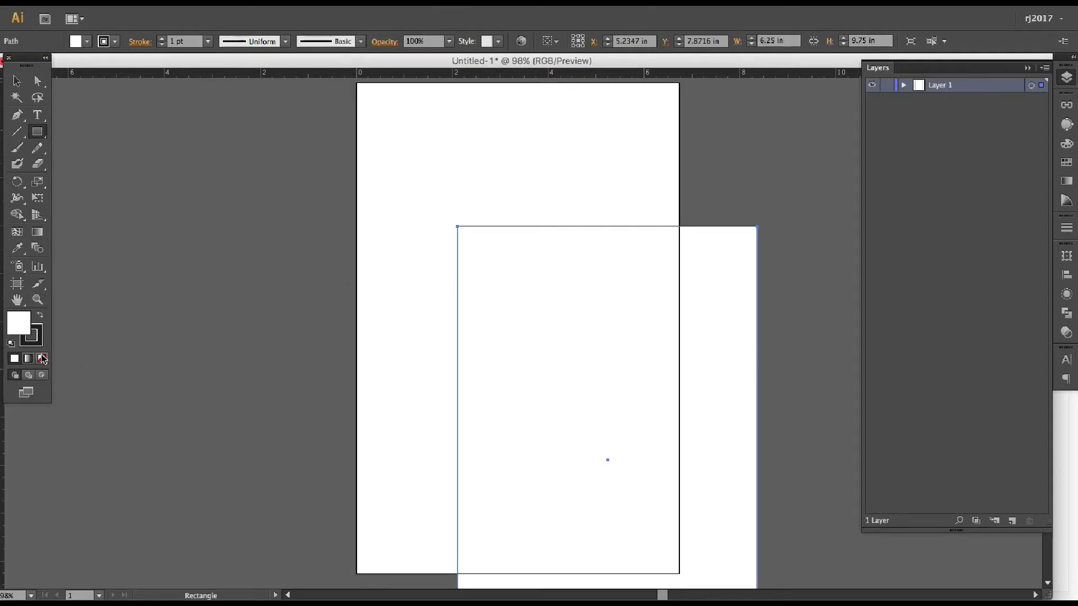
left_click(42, 358)
- Move the rectangle onto the page and centre it horizontally and vertically on the artboard
left_click(18, 80)
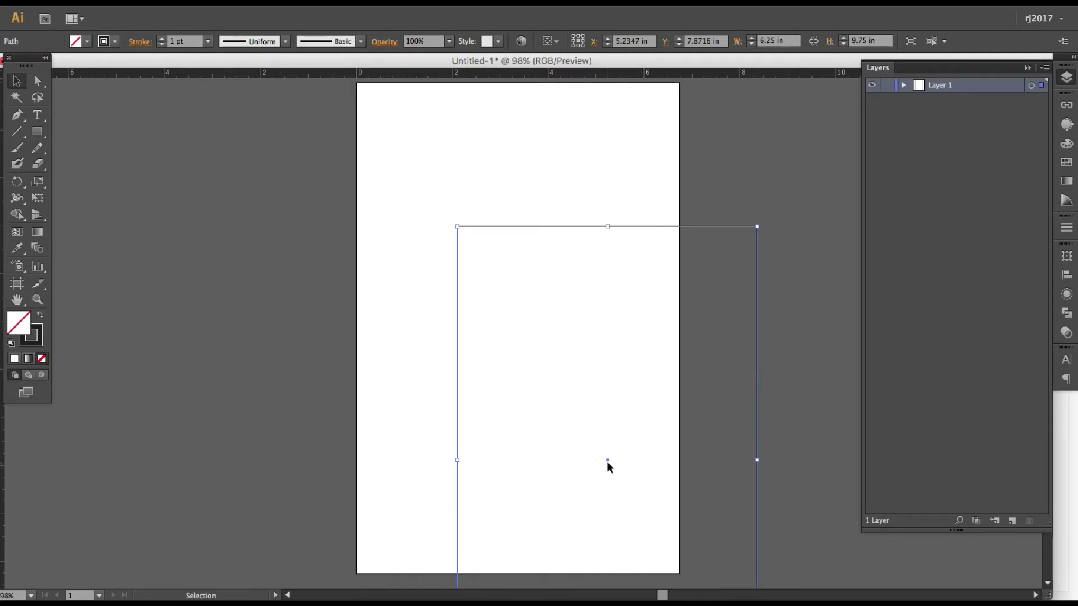
left_click_drag(607, 459, 532, 320)
left_click(555, 47)
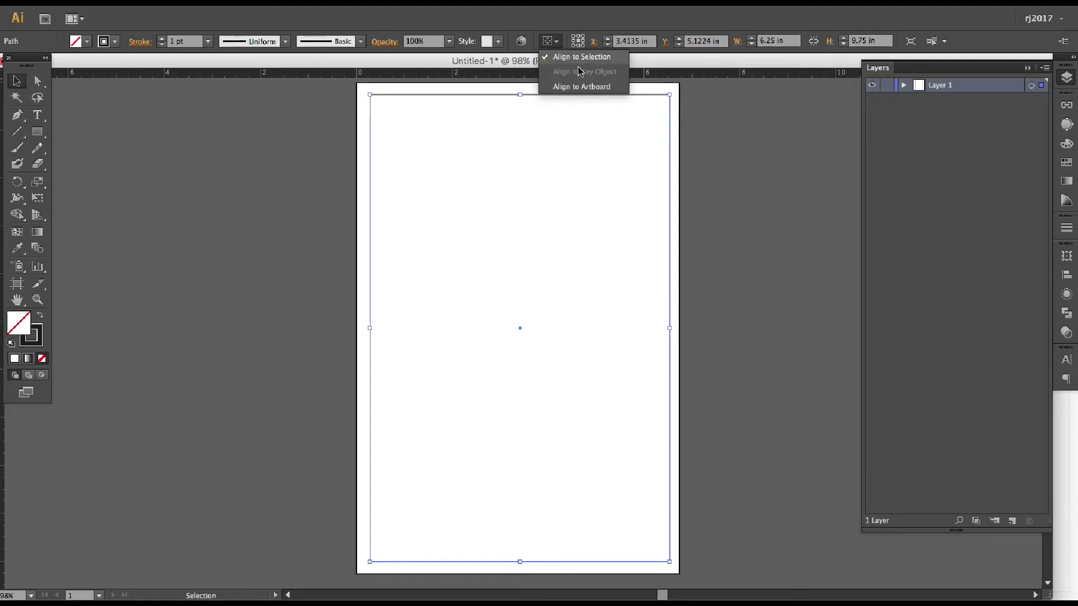
left_click(581, 87)
left_click(593, 42)
left_click(632, 42)
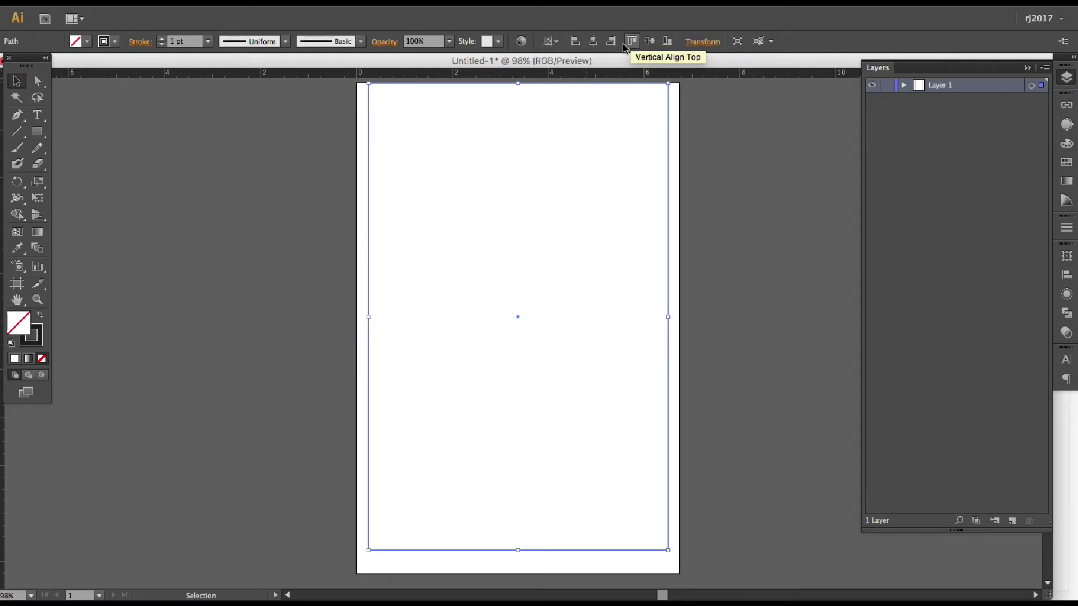
left_click(650, 42)
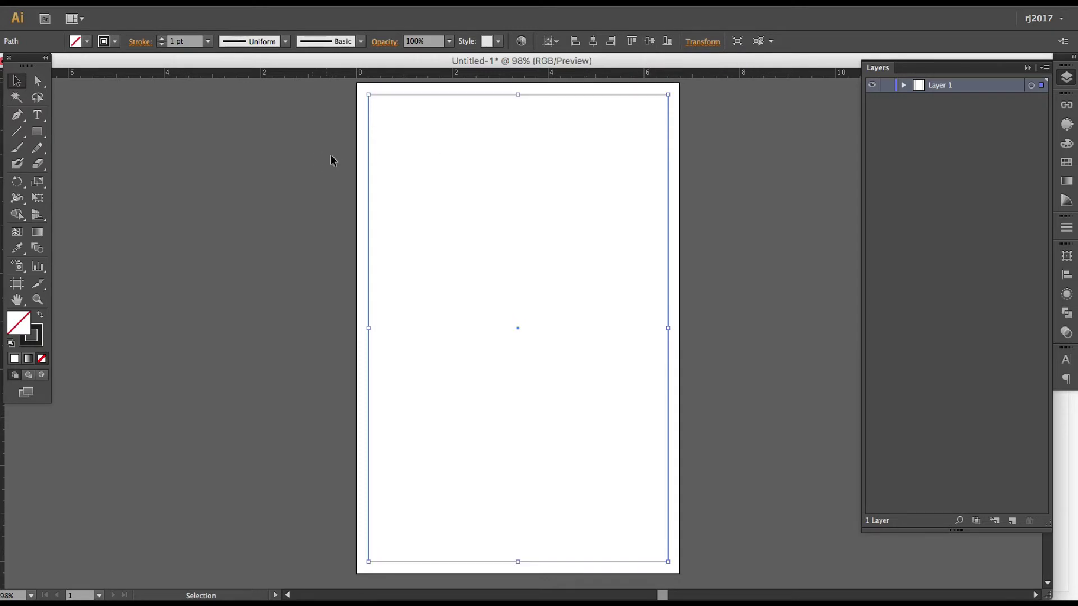
- Add a new layer named 'safe area' and rename Layer 1 to 'artboard'
left_click(1012, 520)
double_click(946, 87)
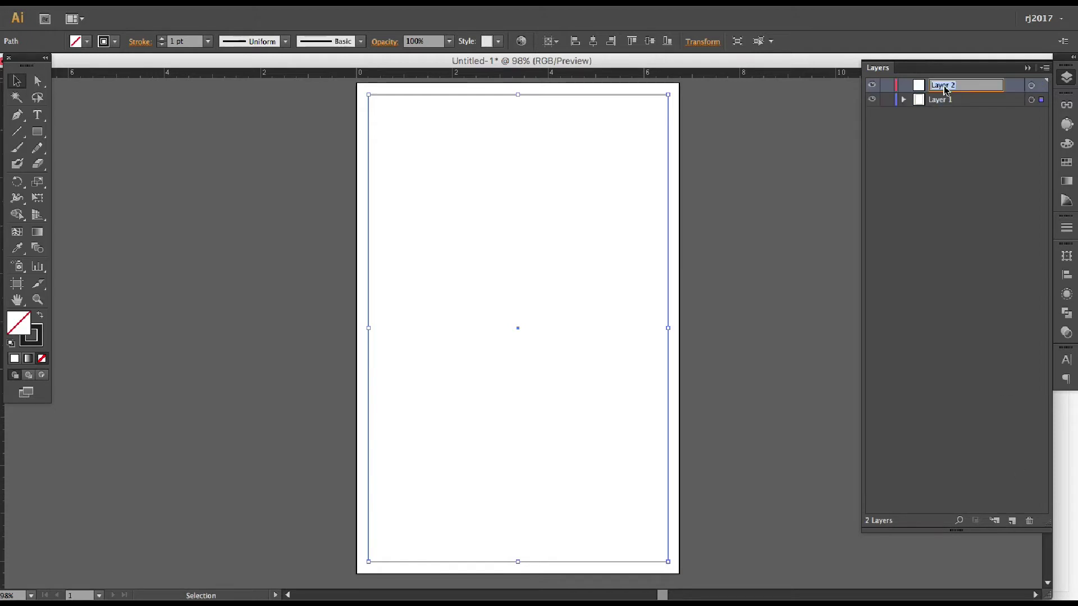
type("safe area")
key("Return")
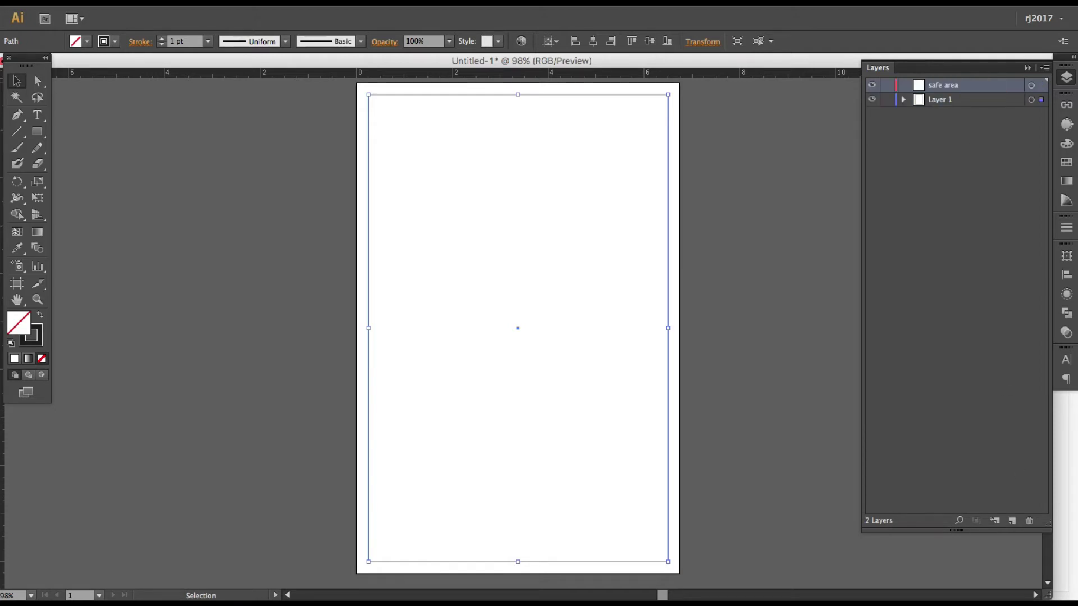
double_click(940, 101)
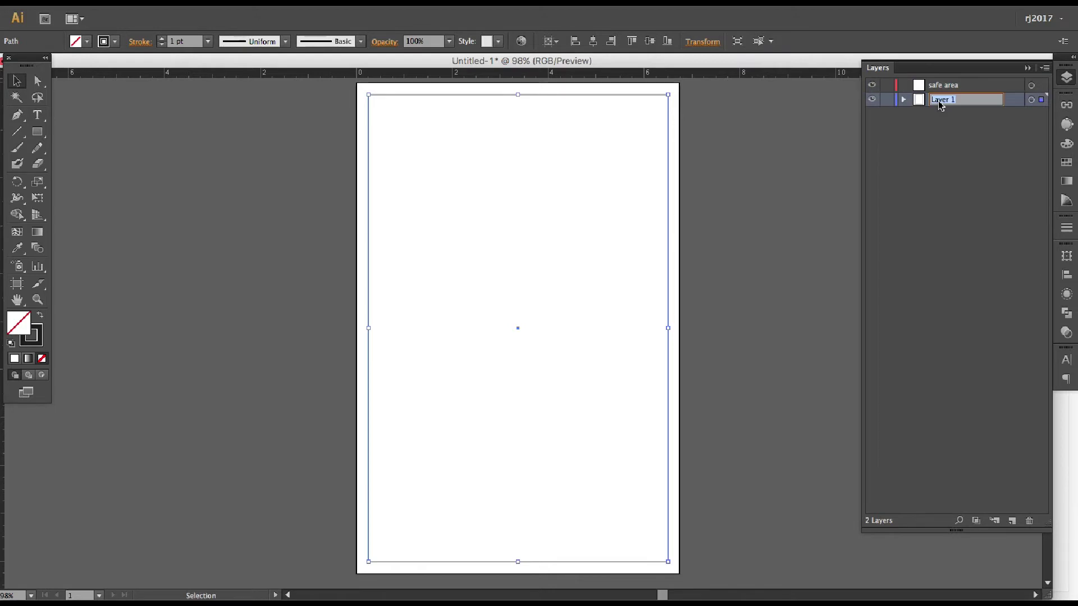
type("artboard")
key("Return")
- Move the rectangle onto the safe area layer, lock that layer, and make artboard active
left_click_drag(1041, 100, 1041, 85)
left_click(891, 87)
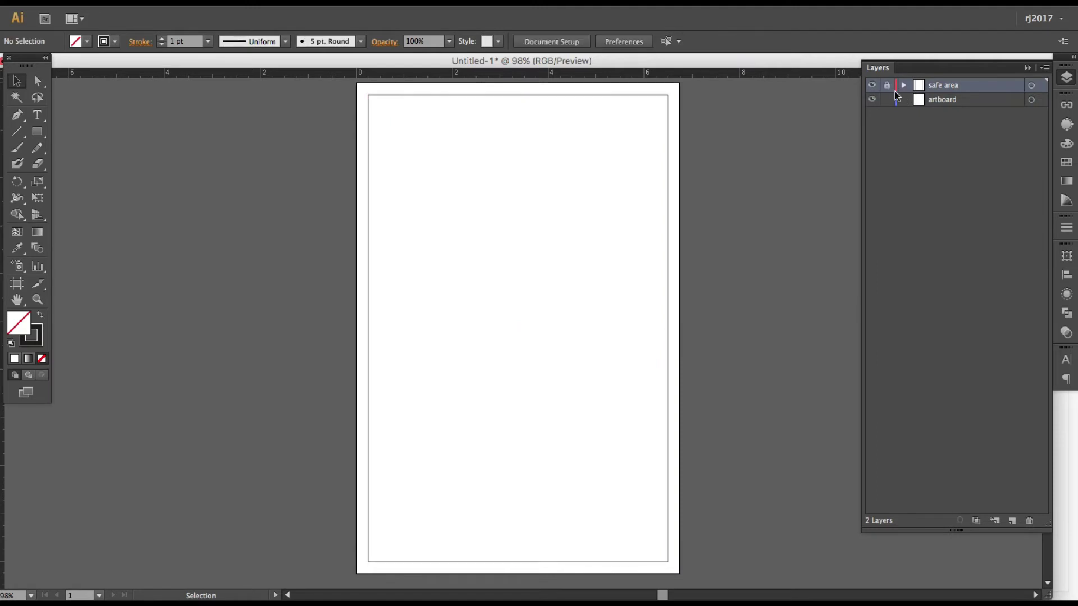
left_click(974, 99)
key("v")
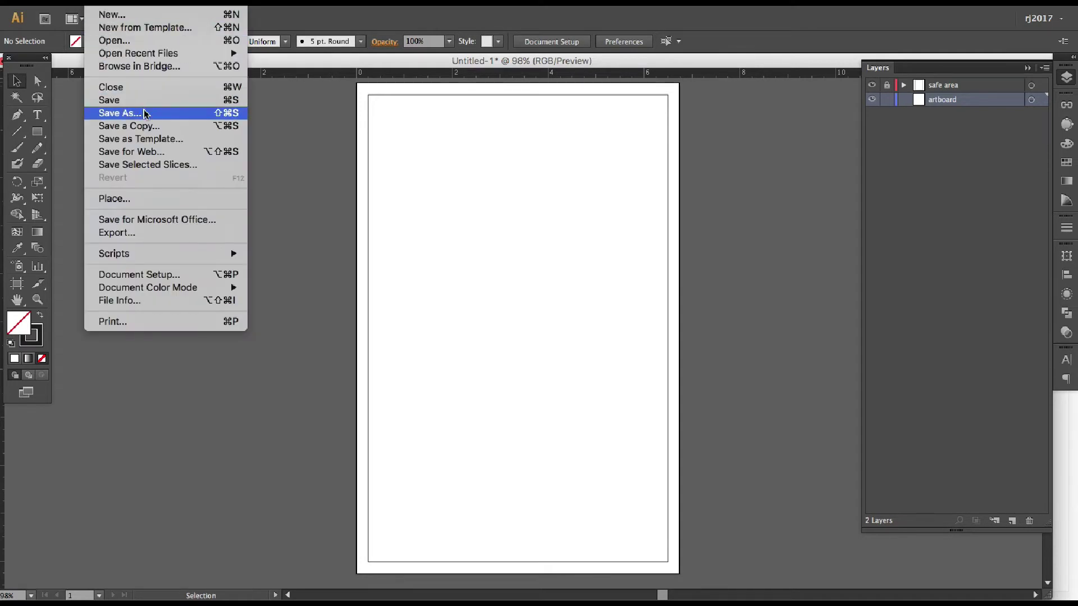
- Save As comic-letters-page-1.ai, accepting the default Illustrator Options
left_click(98, 7)
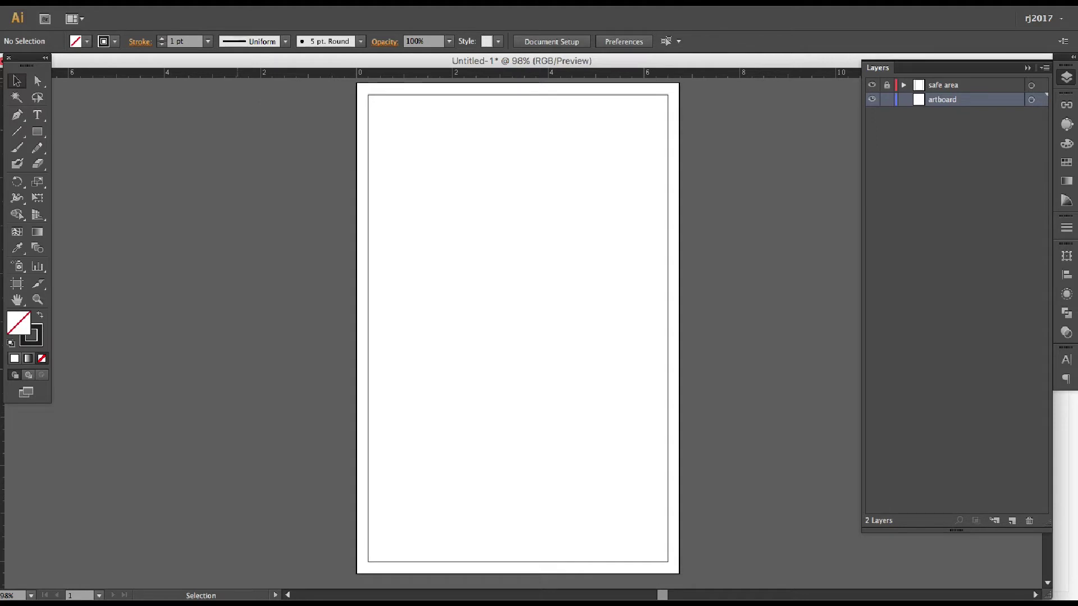
left_click(703, 40)
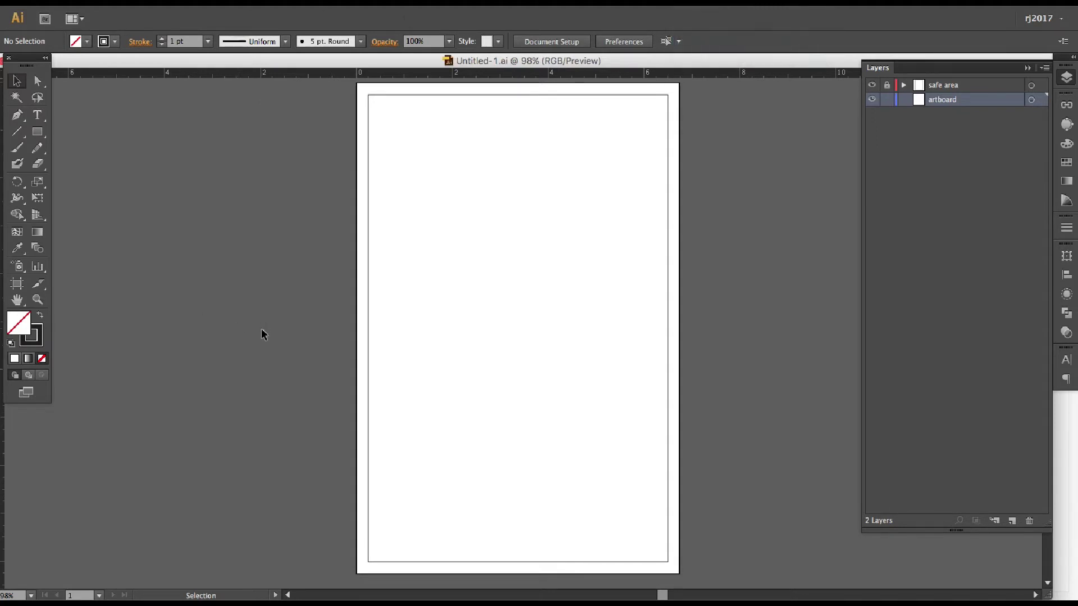
left_click(108, 6)
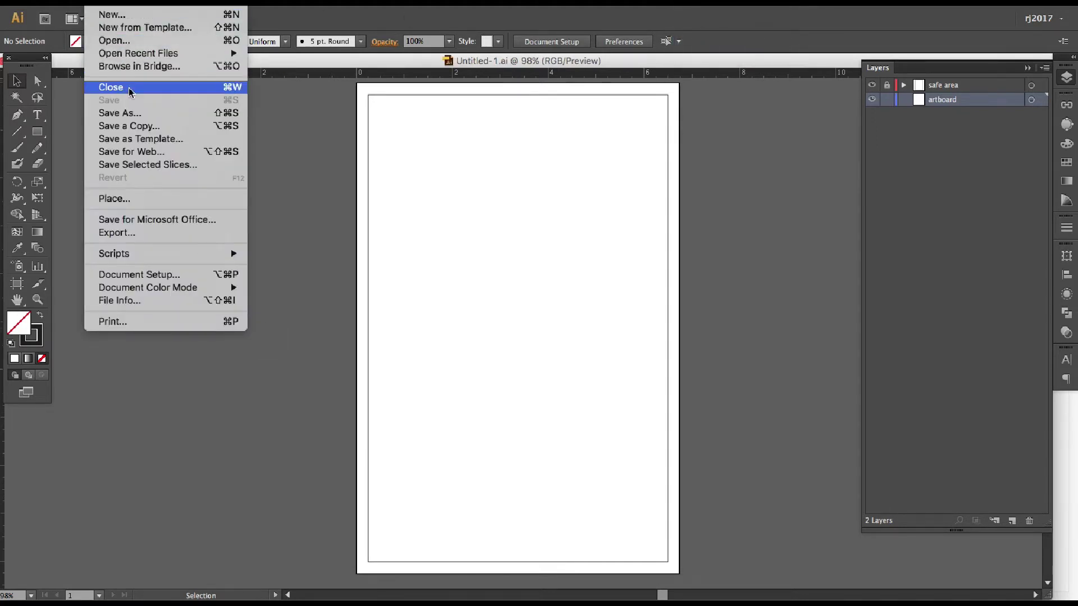
left_click(138, 115)
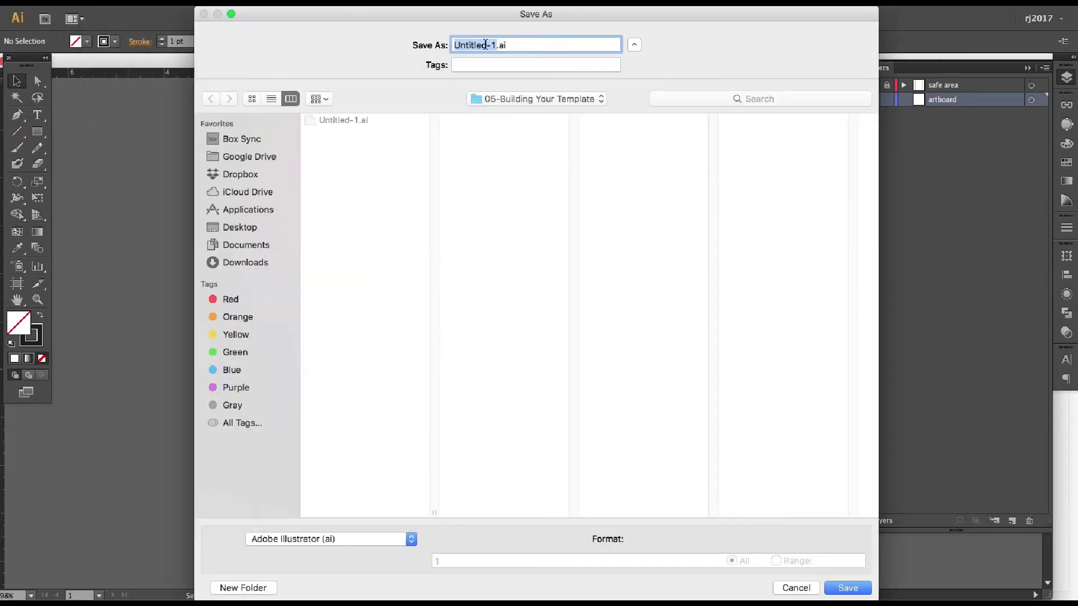
left_click(490, 44)
left_click_drag(497, 45, 409, 48)
type("comic")
key("BackSpace")
key("BackSpace")
key("BackSpace")
key("BackSpace")
key("BackSpace")
type("comic-letters-page")
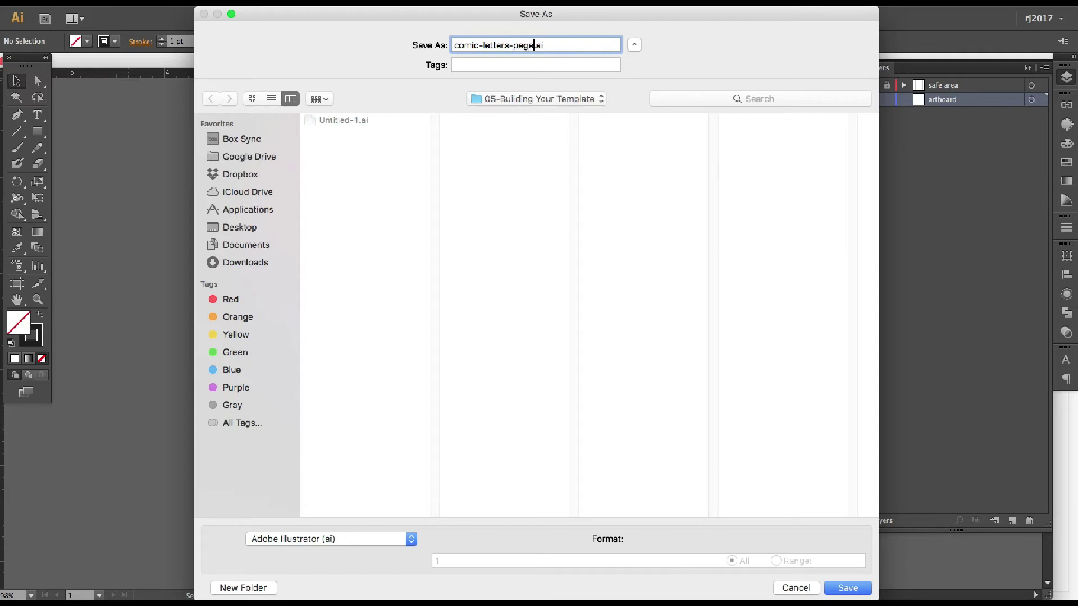
type("-1")
left_click(849, 587)
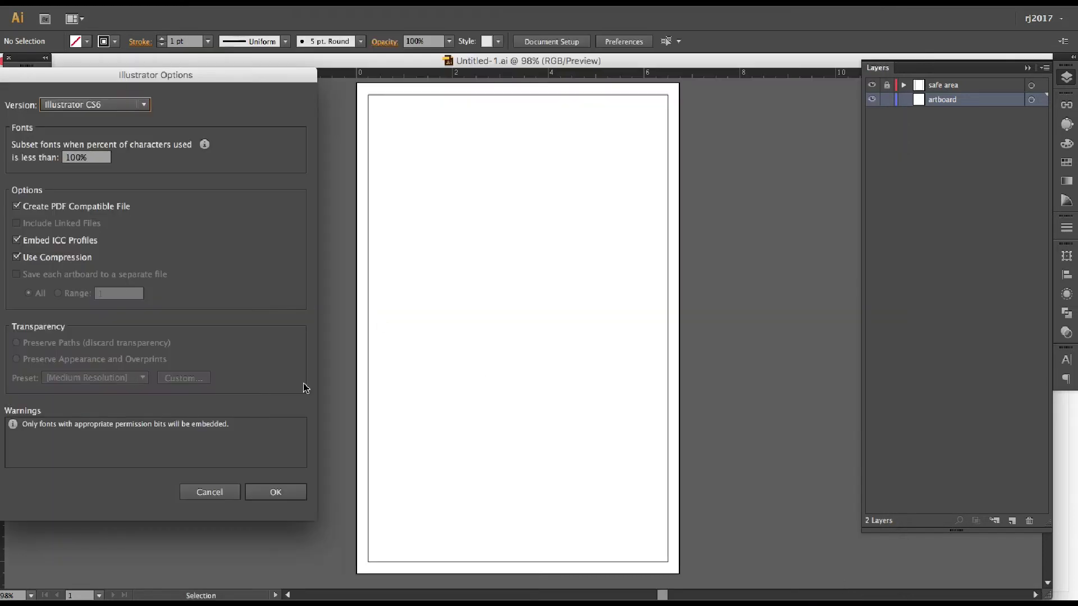
left_click(284, 490)
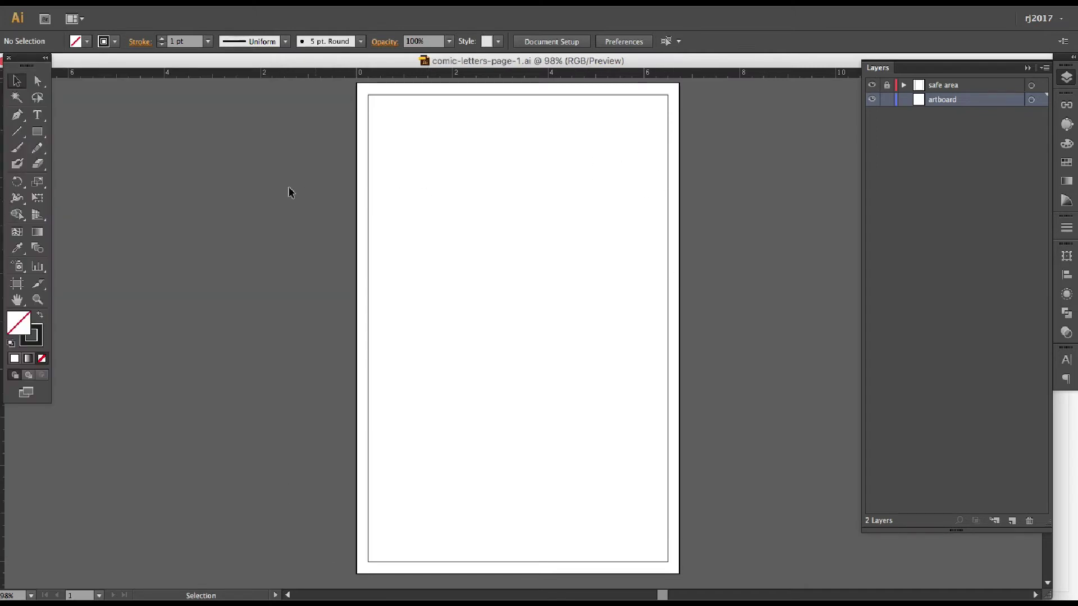
- Type the <<-SAFE AREA ->> text label on the artboard
left_click_drag(22, 55, 25, 76)
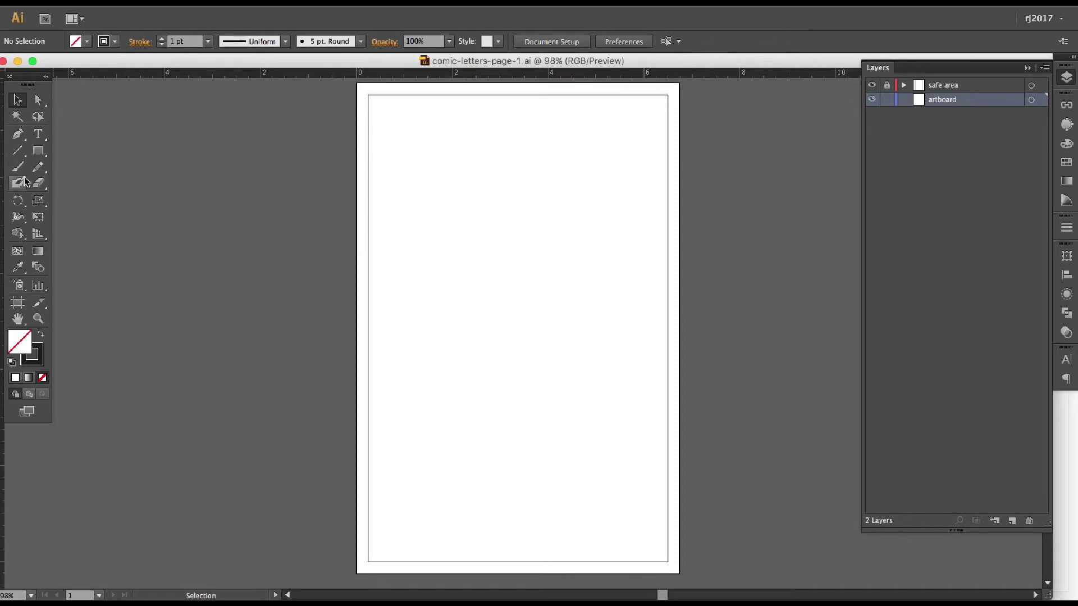
left_click(38, 134)
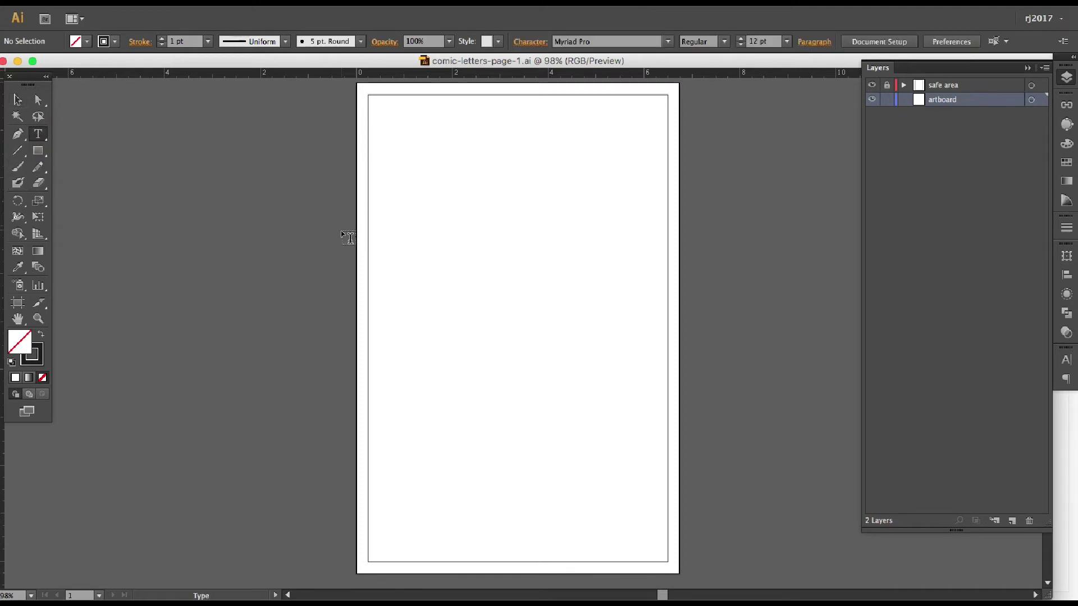
left_click(425, 214)
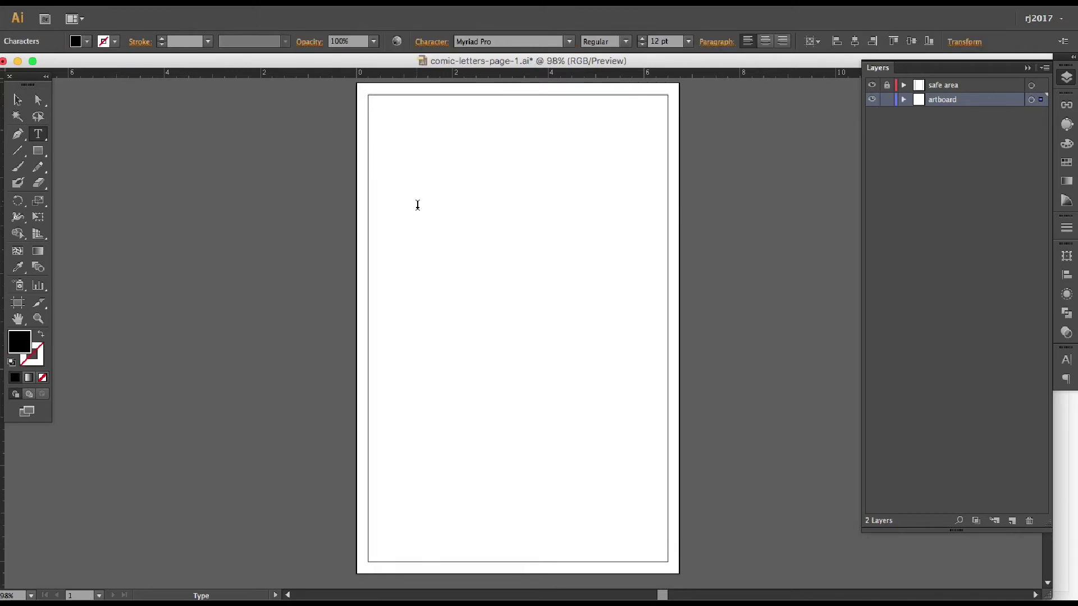
type("SAFE AREA ->>")
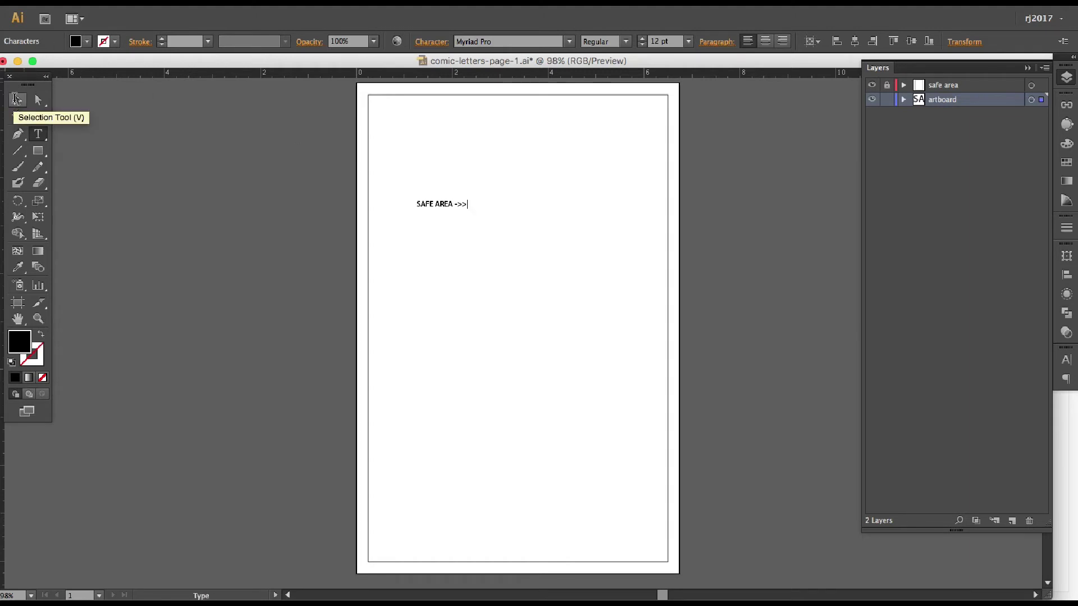
left_click(418, 202)
type("<-")
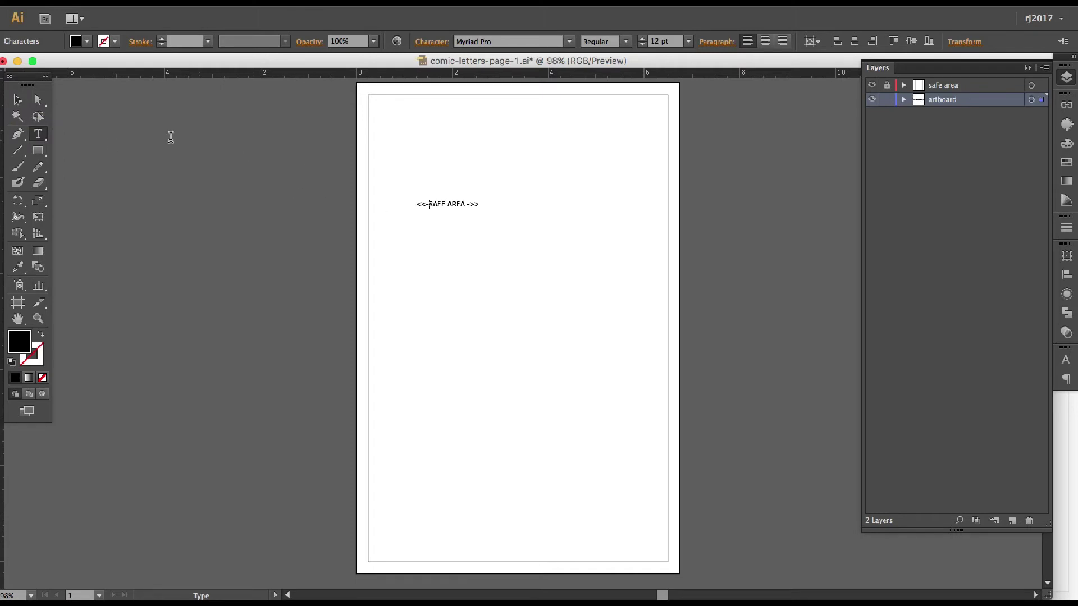
- Enlarge the label to span the artboard width and move it to the page middle
left_click(17, 100)
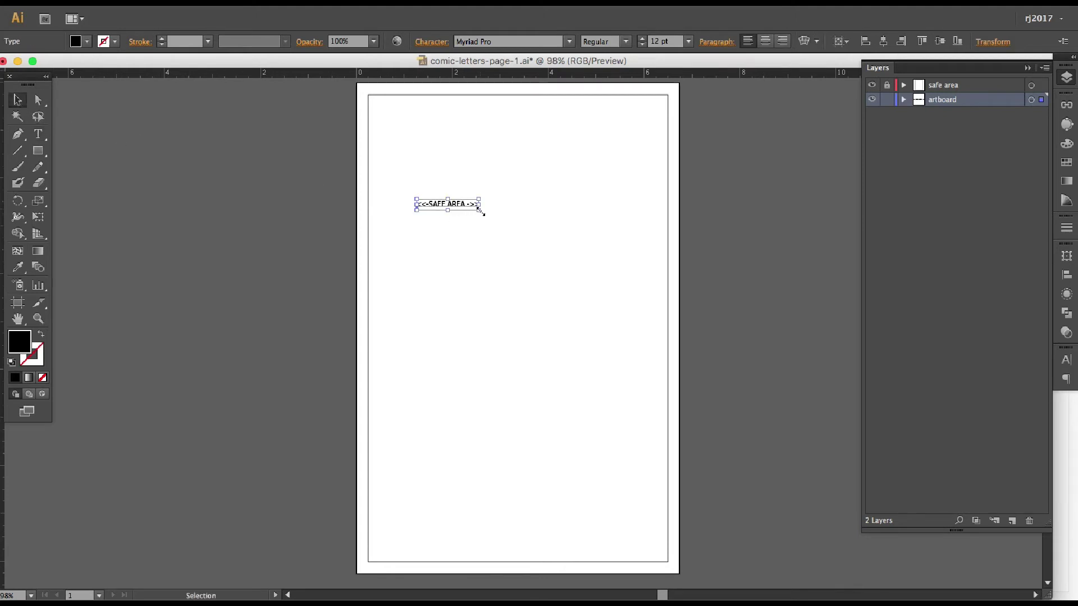
left_click_drag(480, 211, 666, 299)
left_click_drag(417, 241, 371, 267)
left_click_drag(502, 227, 496, 326)
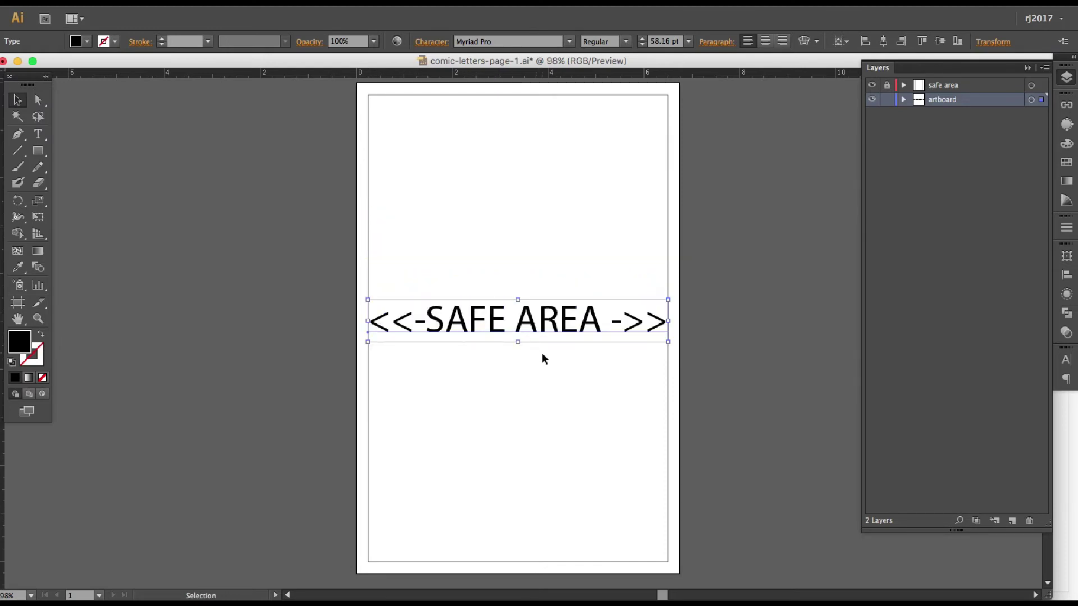
left_click(556, 374)
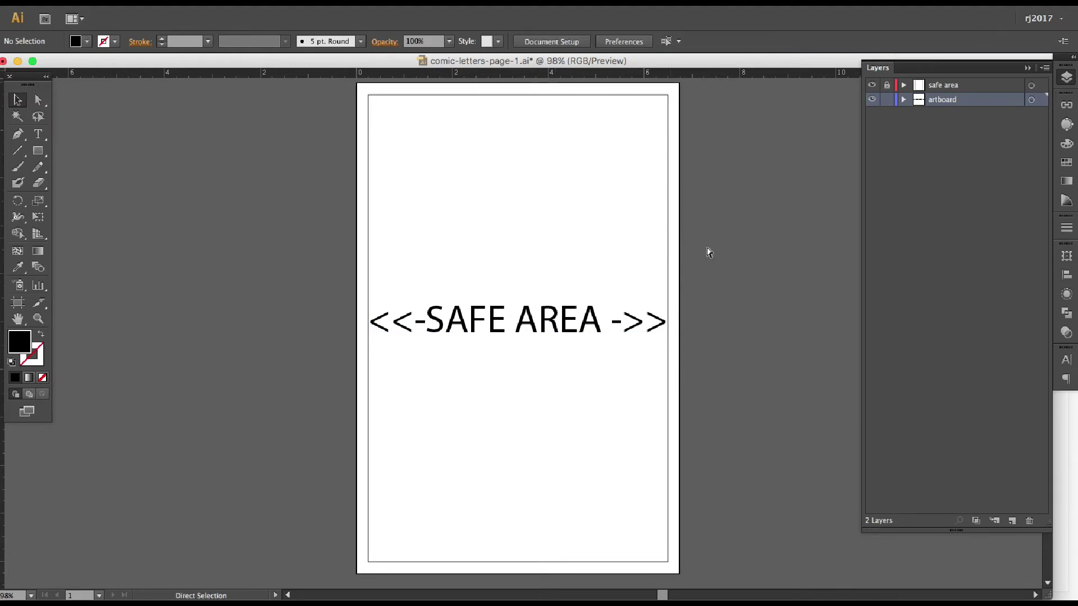
- Save, then add a placeholder second line 'VDB' to the label and centre-align its lines
key("ctrl+s")
double_click(584, 324)
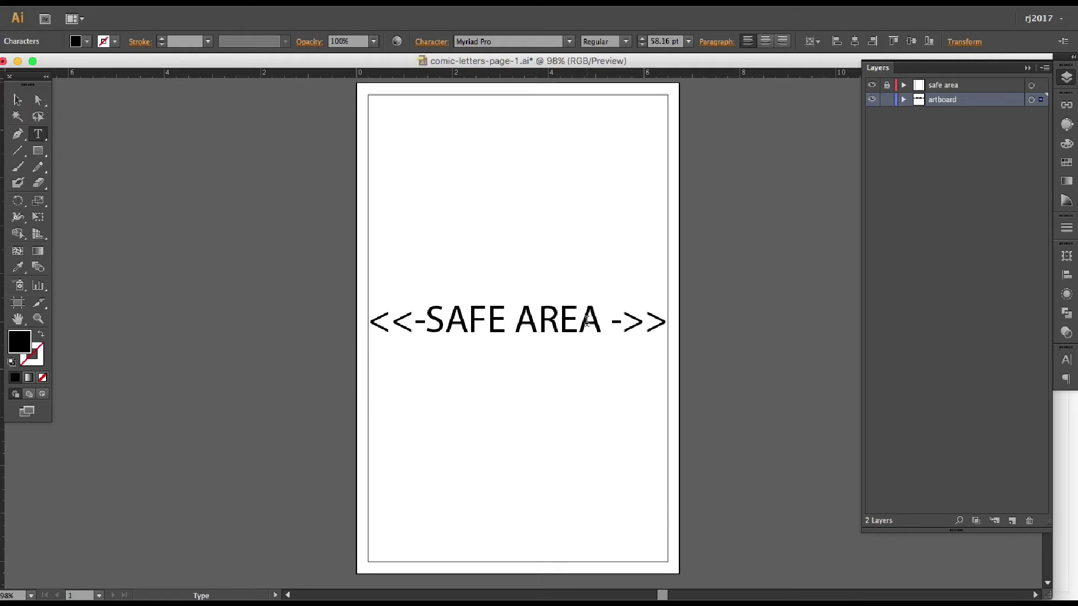
type("VDB")
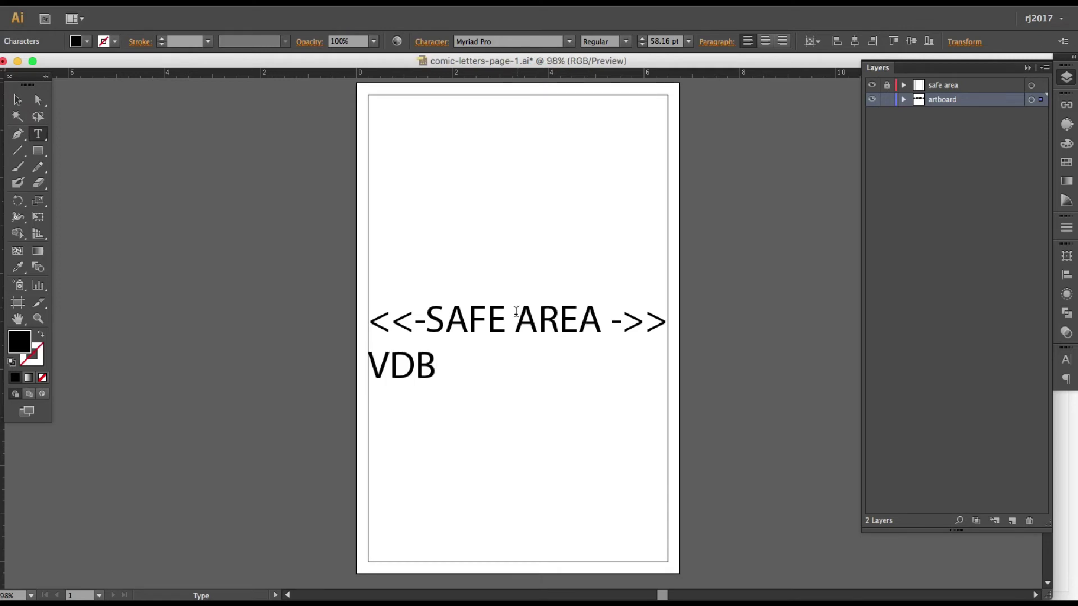
key("Escape")
key("ctrl+a")
left_click(764, 41)
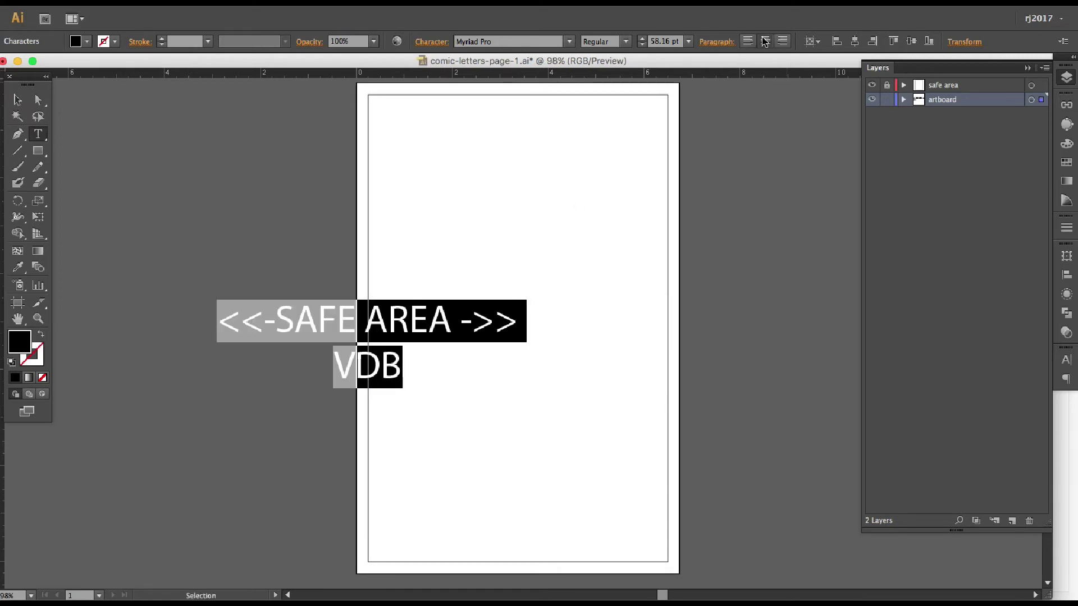
left_click(18, 99)
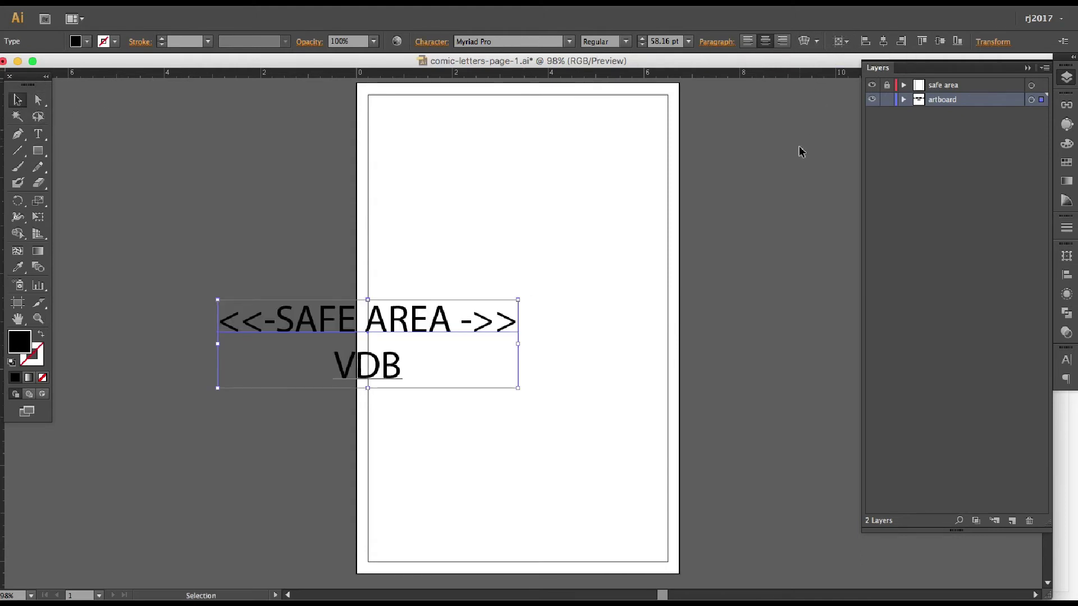
left_click(725, 187)
- Centre the SAFE AREA label horizontally on the artboard
left_click(469, 323)
left_click(817, 42)
left_click(817, 42)
left_click(841, 41)
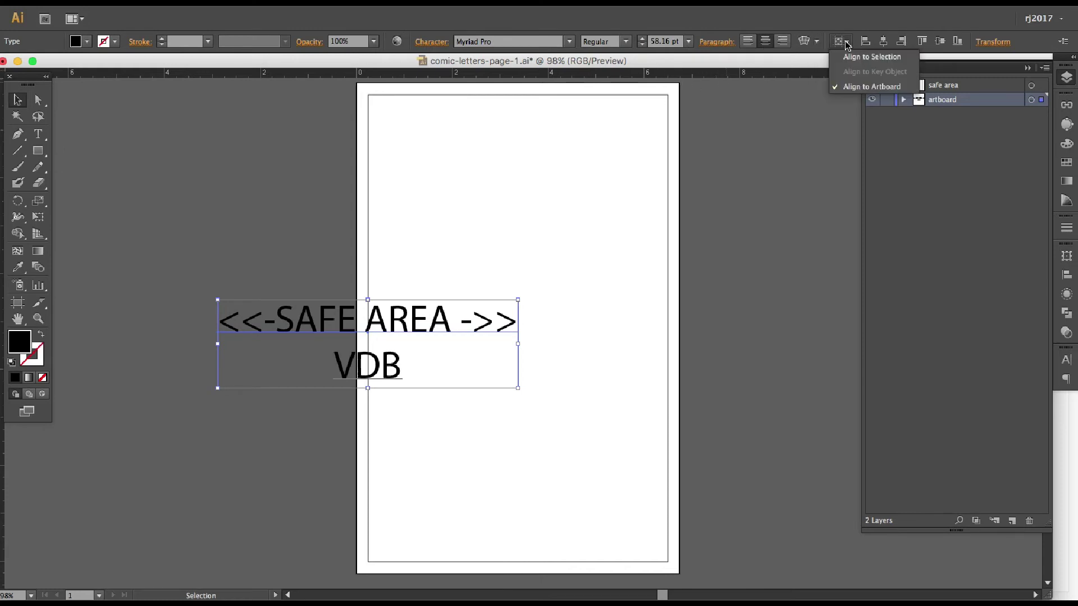
left_click(871, 86)
left_click(883, 41)
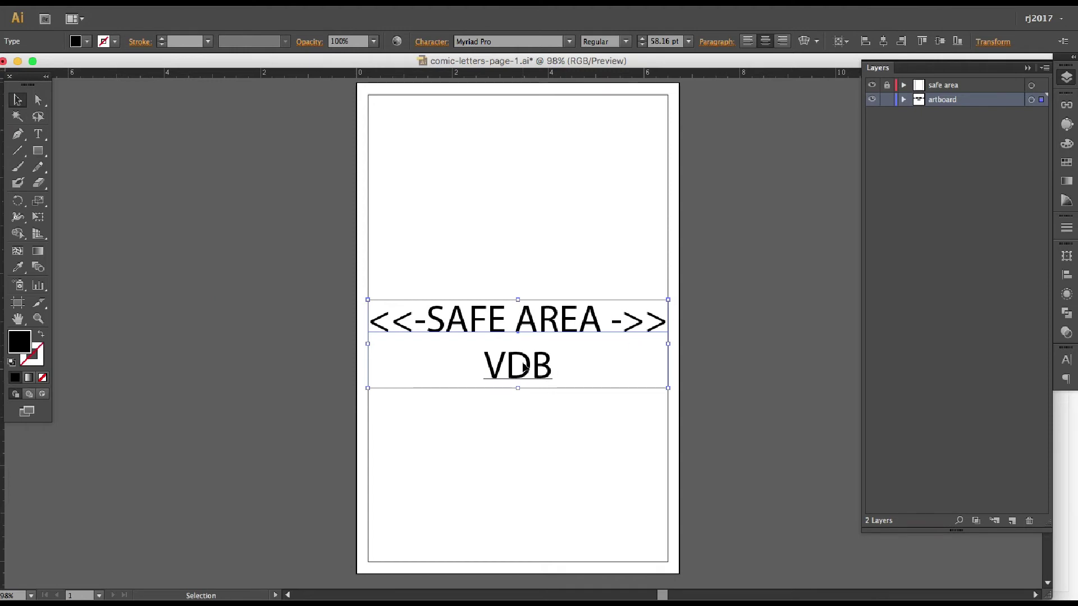
- Replace the placeholder VDB with the dimensions 6.25X9.75
double_click(558, 365)
left_click_drag(558, 365, 463, 365)
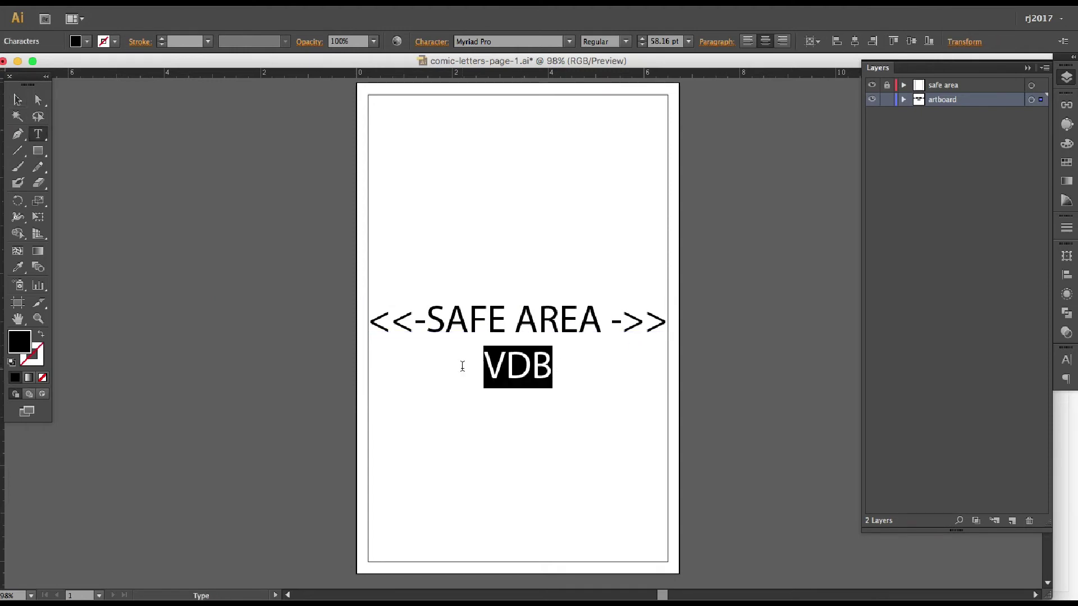
type("6.25")
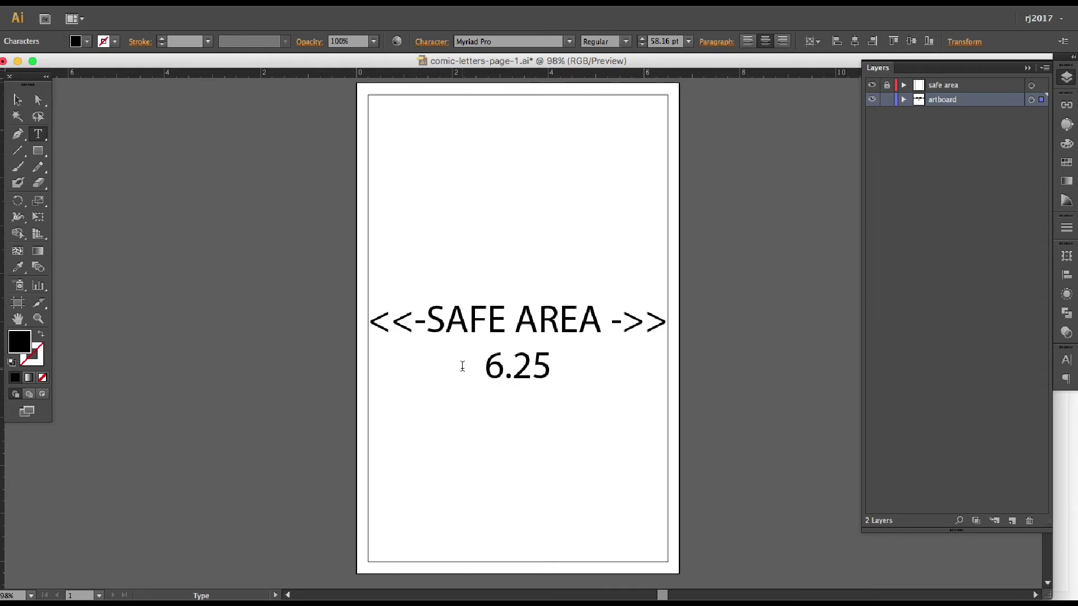
type("X9.75")
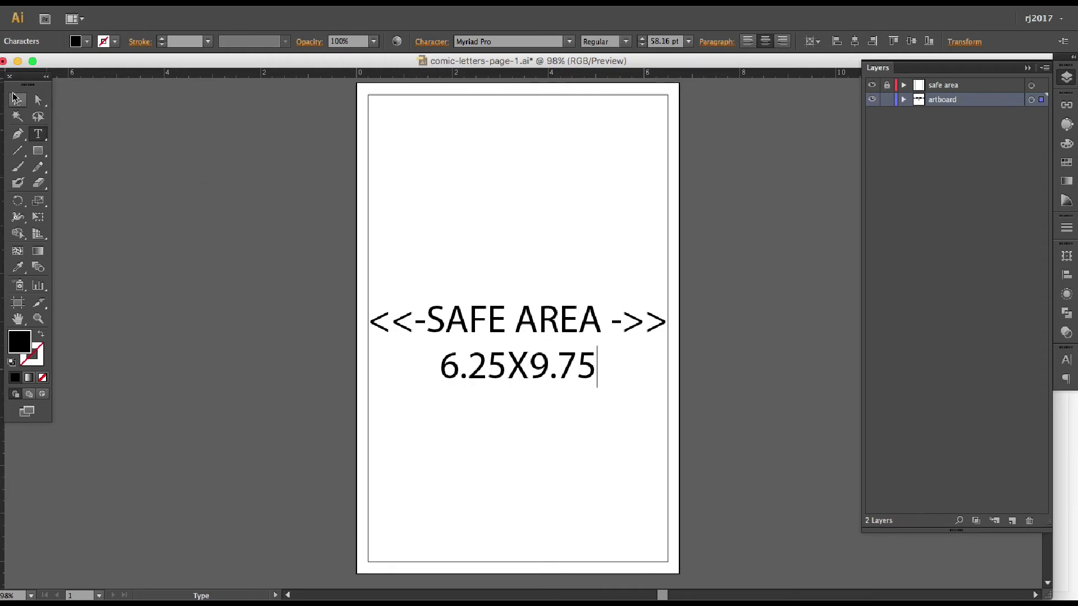
left_click(17, 99)
- Drag a copy of the SAFE AREA label up near the top of the page
left_click(291, 222)
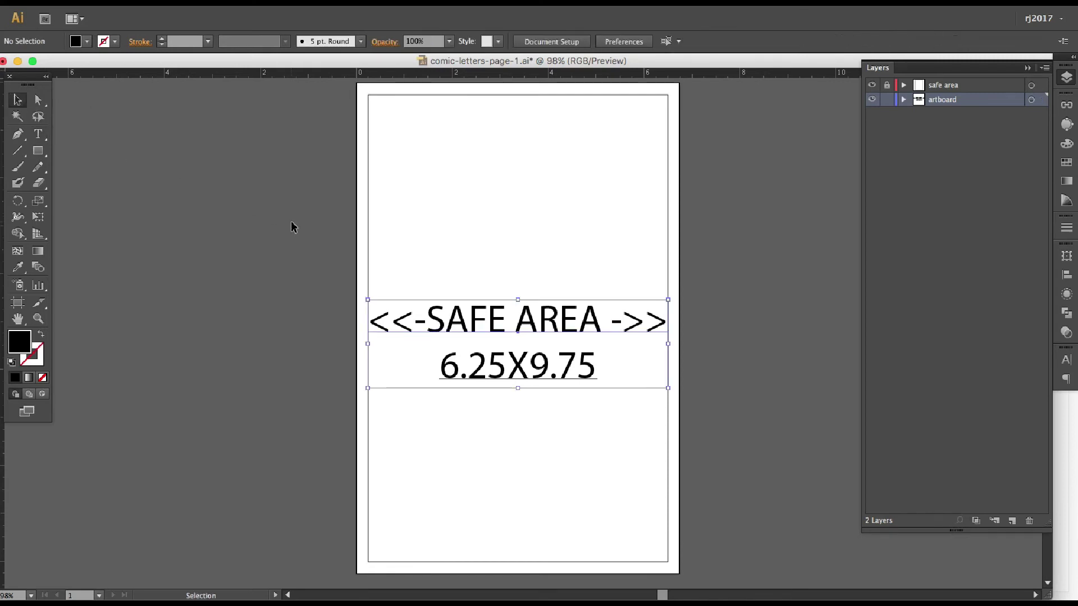
key("a")
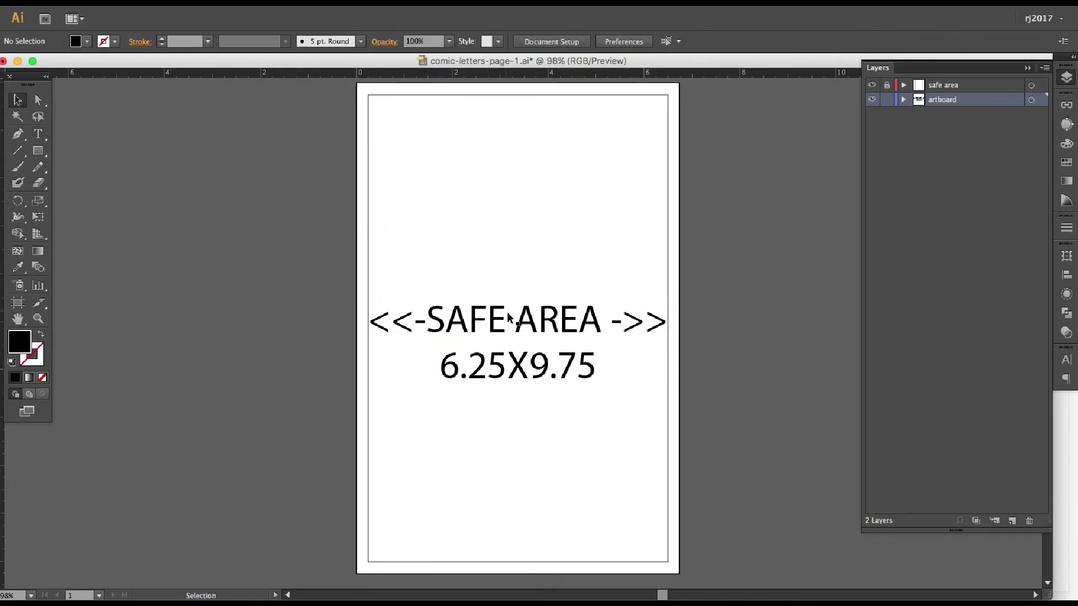
left_click(510, 318)
left_click_drag(512, 323, 515, 190)
- Change the copy's SAFE AREA text to DOCUMENT
double_click(515, 190)
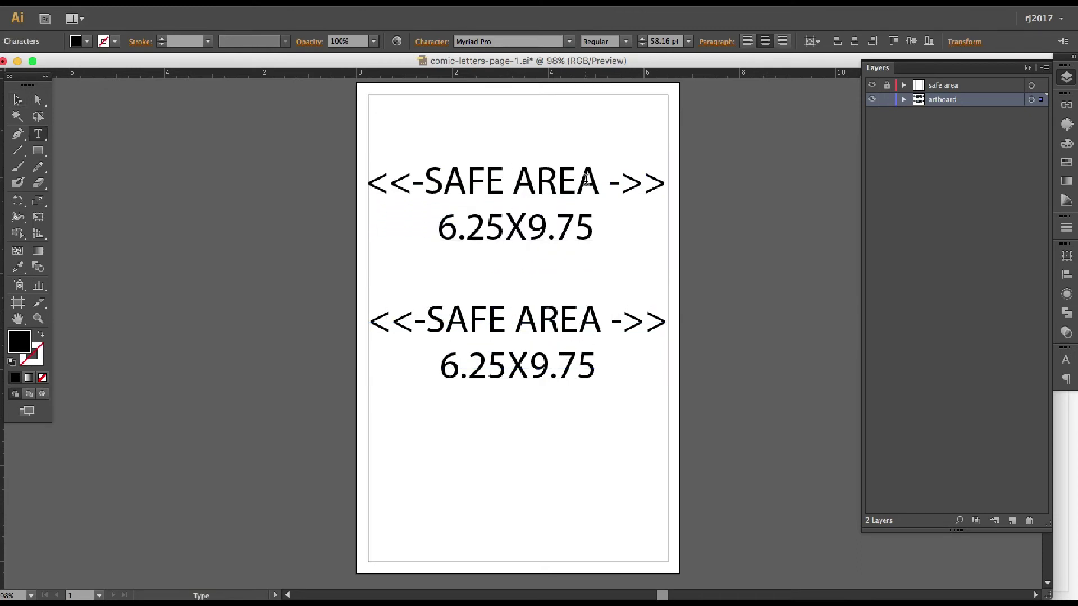
left_click_drag(600, 180, 428, 176)
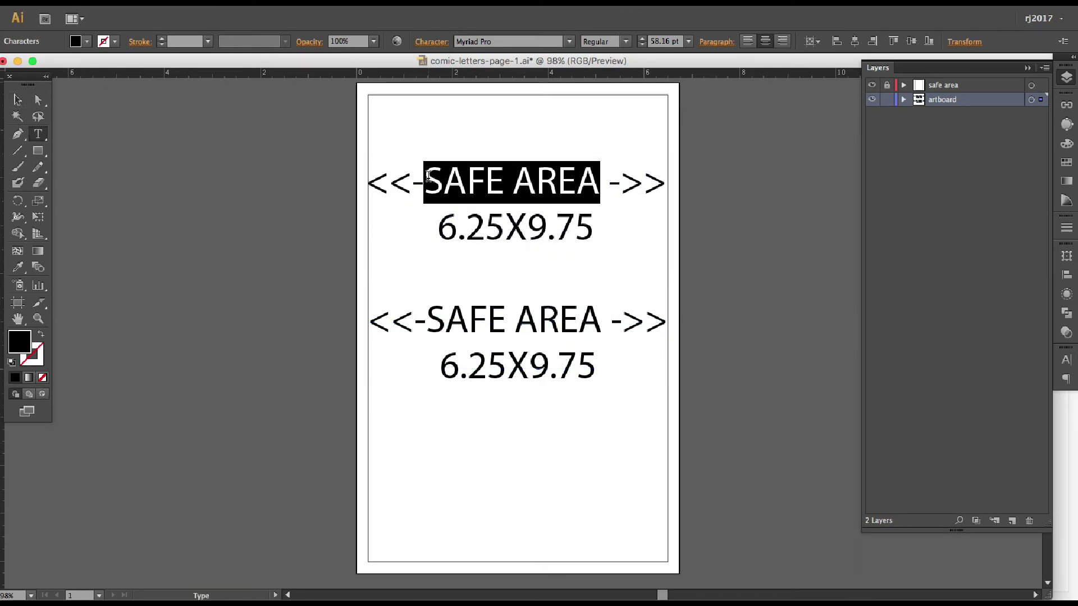
type("DOCUMENT")
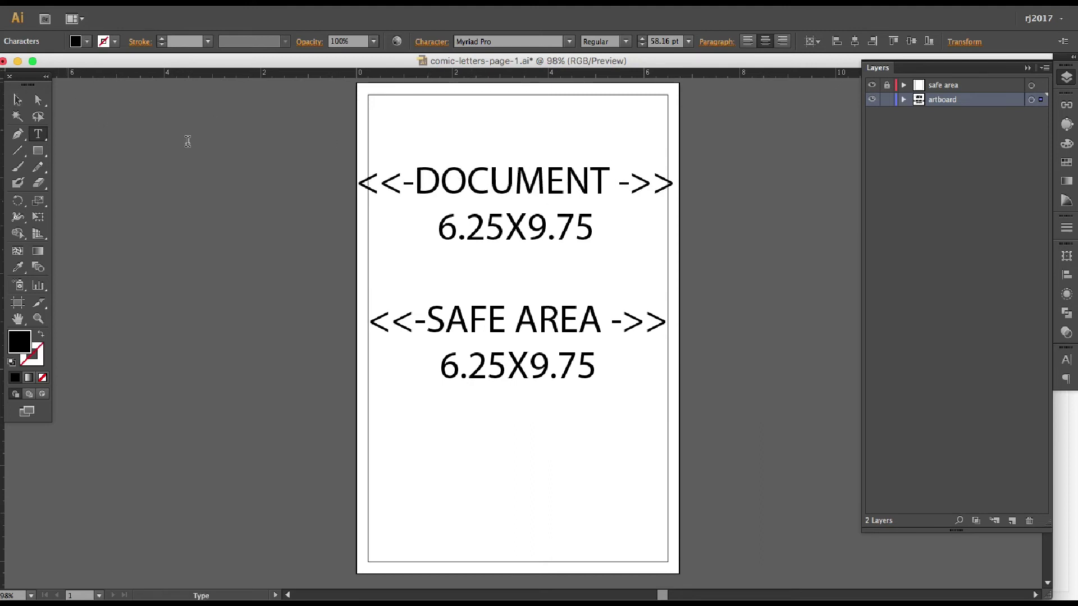
left_click(417, 186)
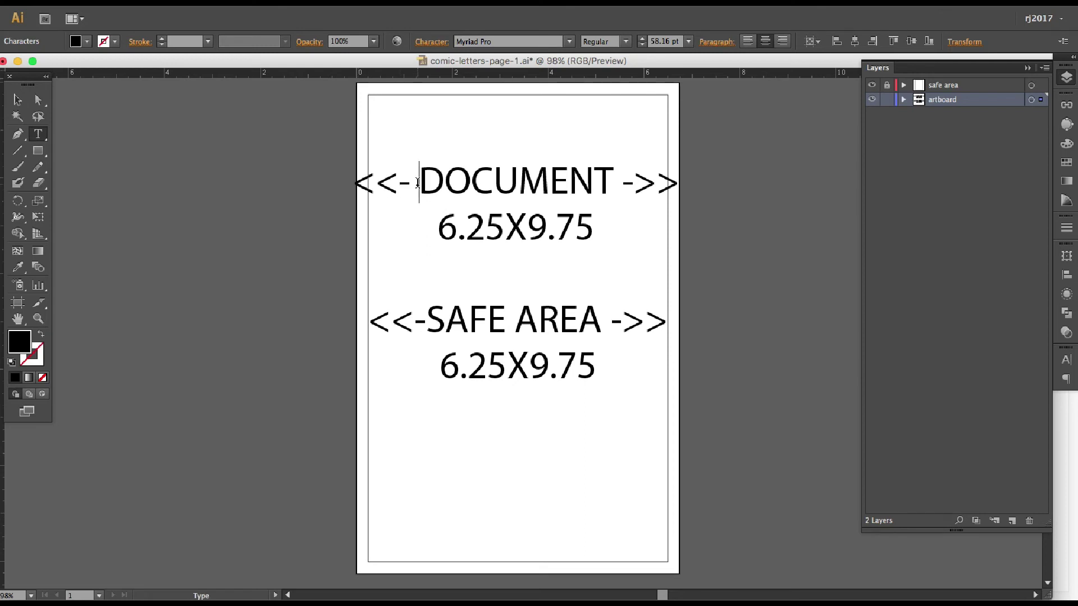
left_click(17, 101)
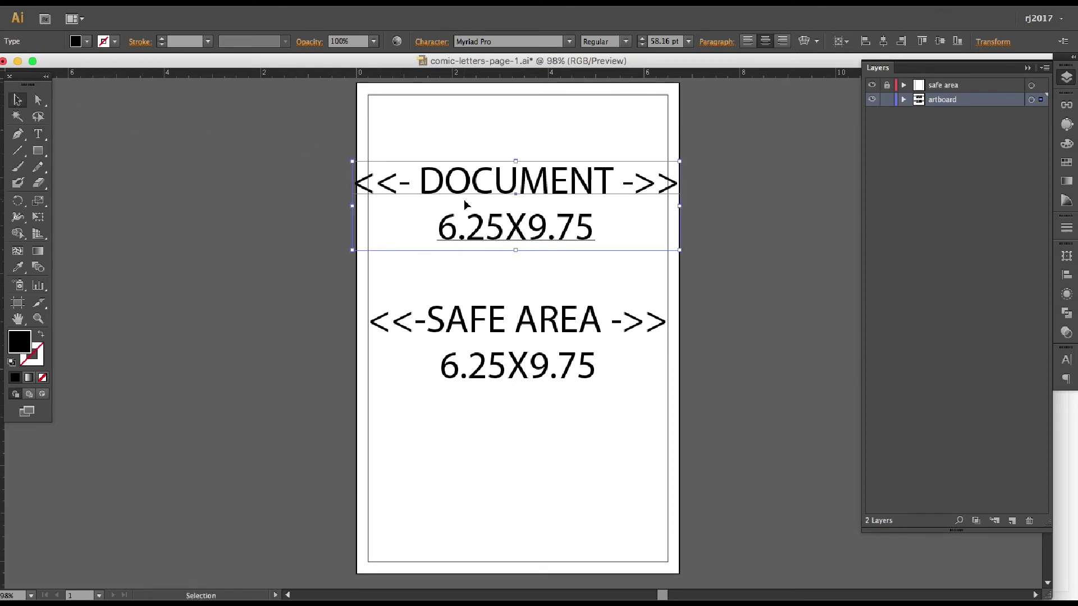
- Change the copy's dimensions line to 6.75X10.25
double_click(530, 228)
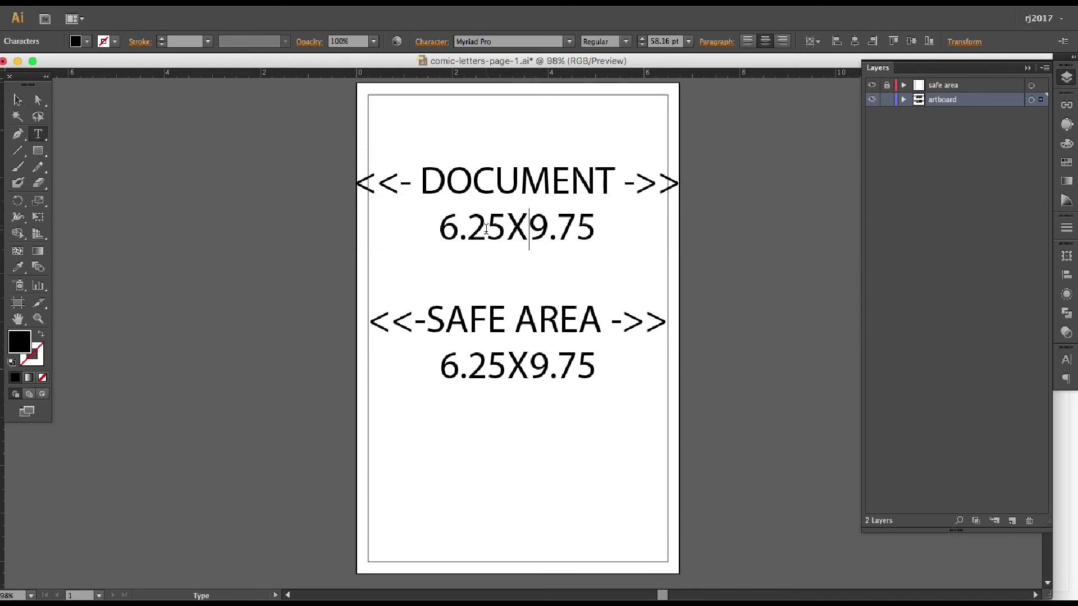
left_click_drag(487, 227, 466, 227)
type("7")
left_click_drag(596, 228, 536, 228)
type("10.25")
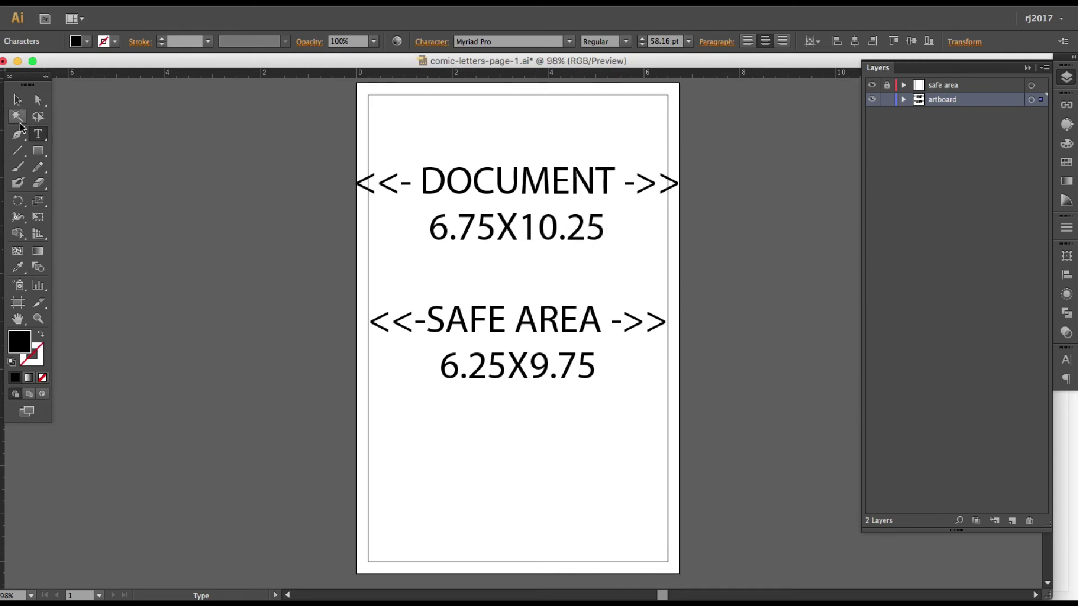
left_click(17, 100)
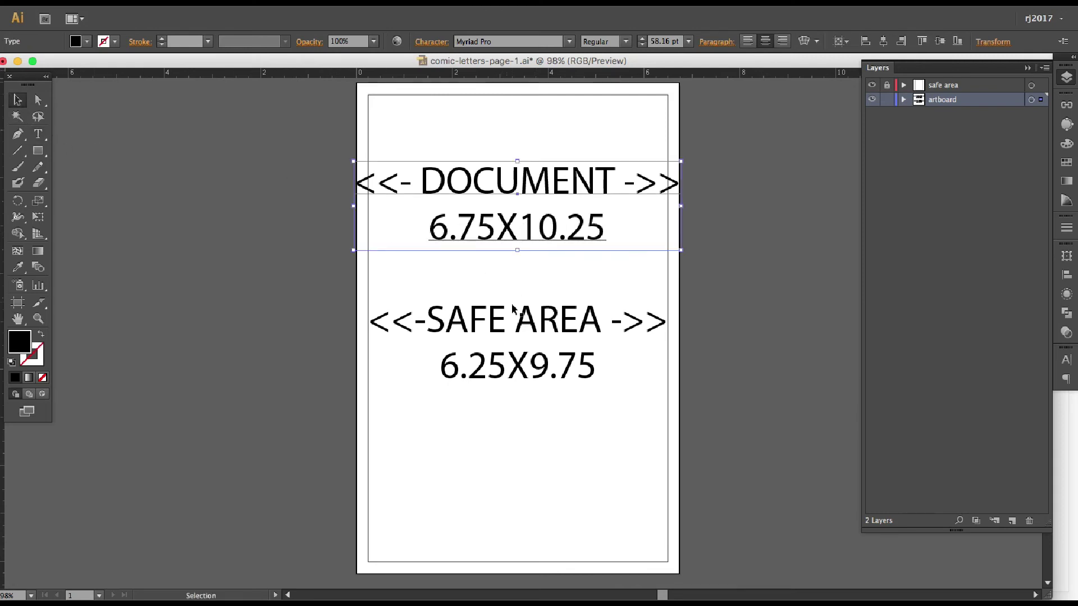
- Unlock the safe area layer, select the label and rectangle, and set their fill colour
left_click(524, 314)
left_click(886, 85)
left_click(668, 270, "shift")
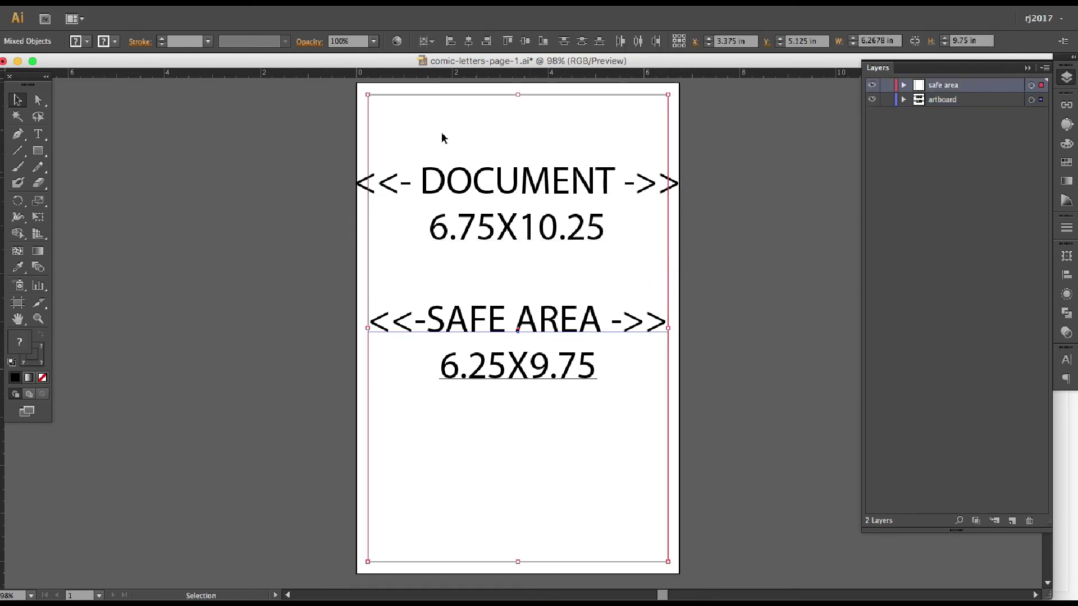
double_click(19, 348)
left_click_drag(197, 188, 221, 144)
double_click(317, 296)
type("555555")
key("Return")
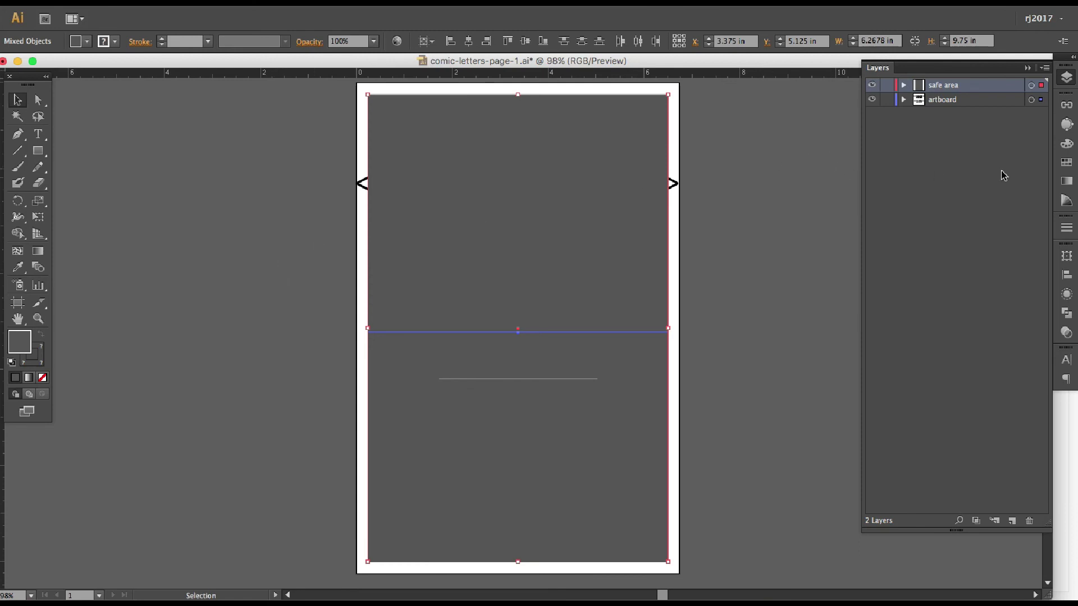
- Show the Color panel and switch it to RGB mode
left_click(1067, 199)
left_click(1066, 199)
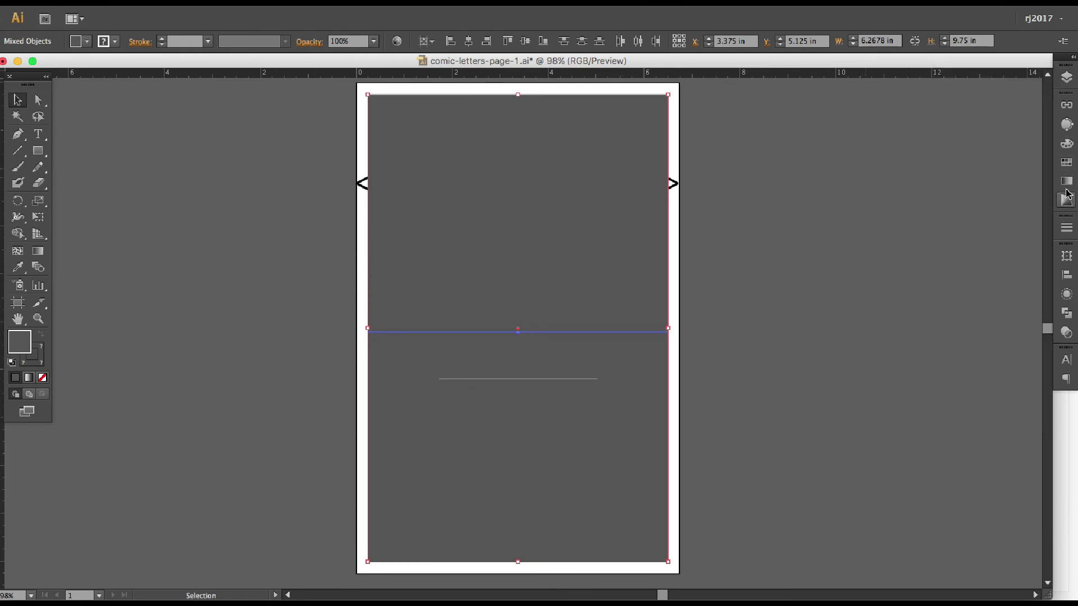
left_click(1066, 144)
left_click(1045, 96)
left_click(1015, 132)
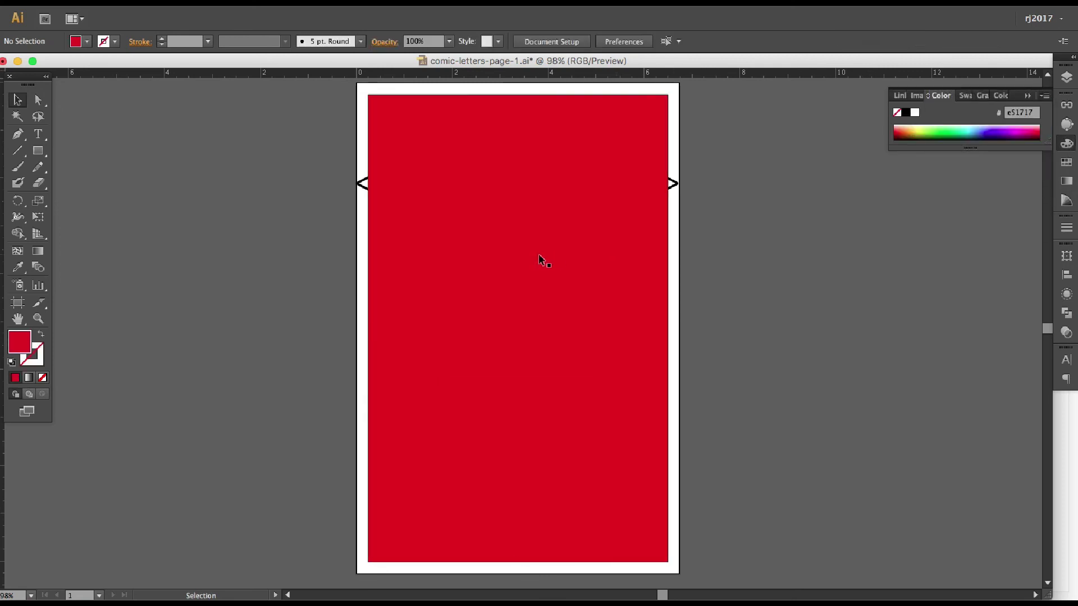
- Swap the rectangle's fill to its stroke and set the fill to None
left_click(546, 254)
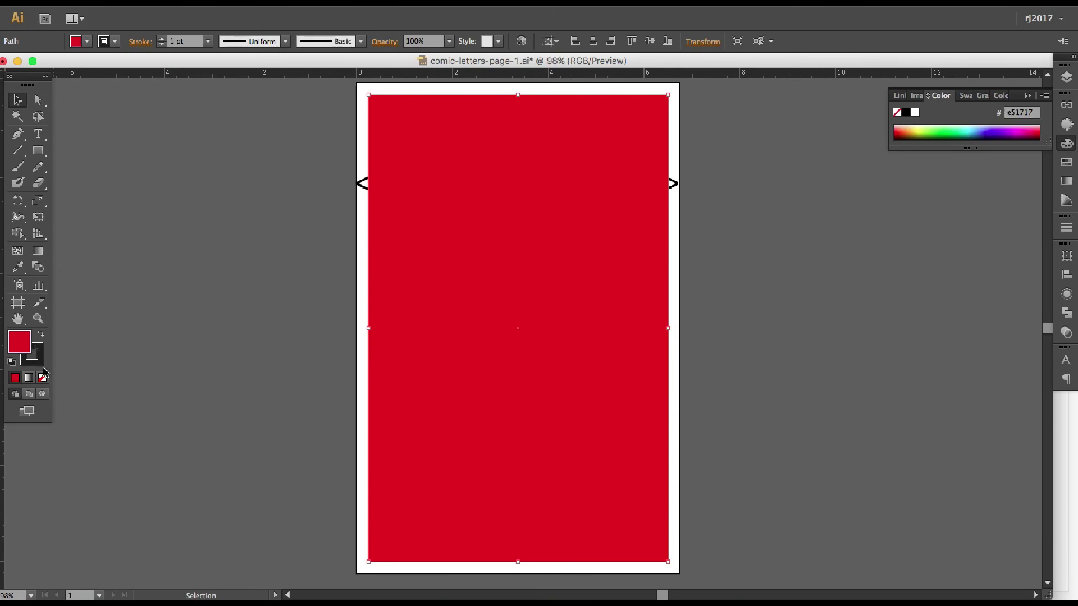
left_click(40, 335)
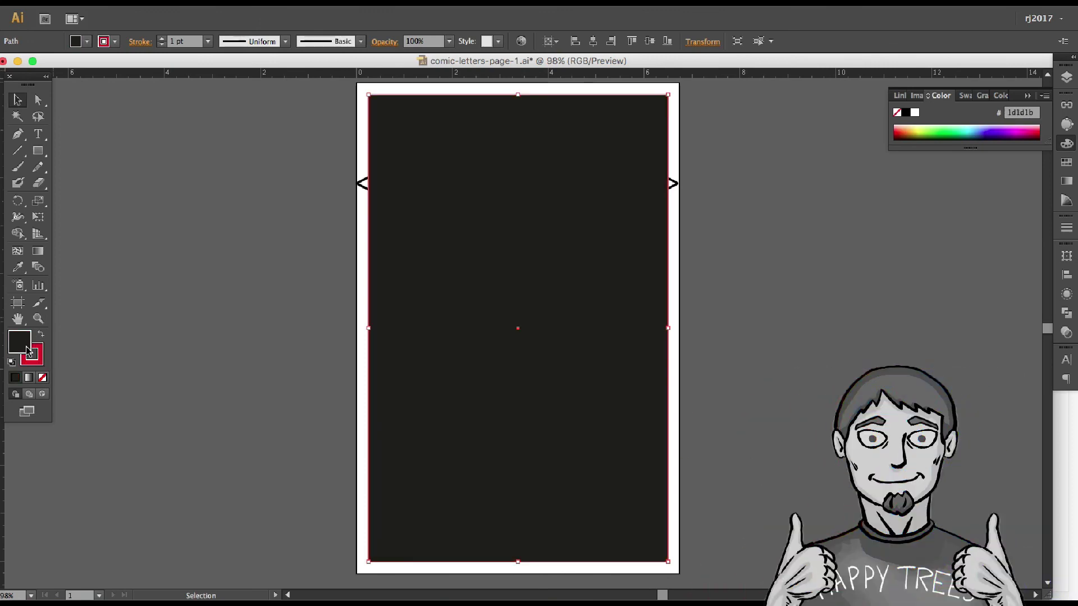
left_click(42, 377)
left_click(261, 359)
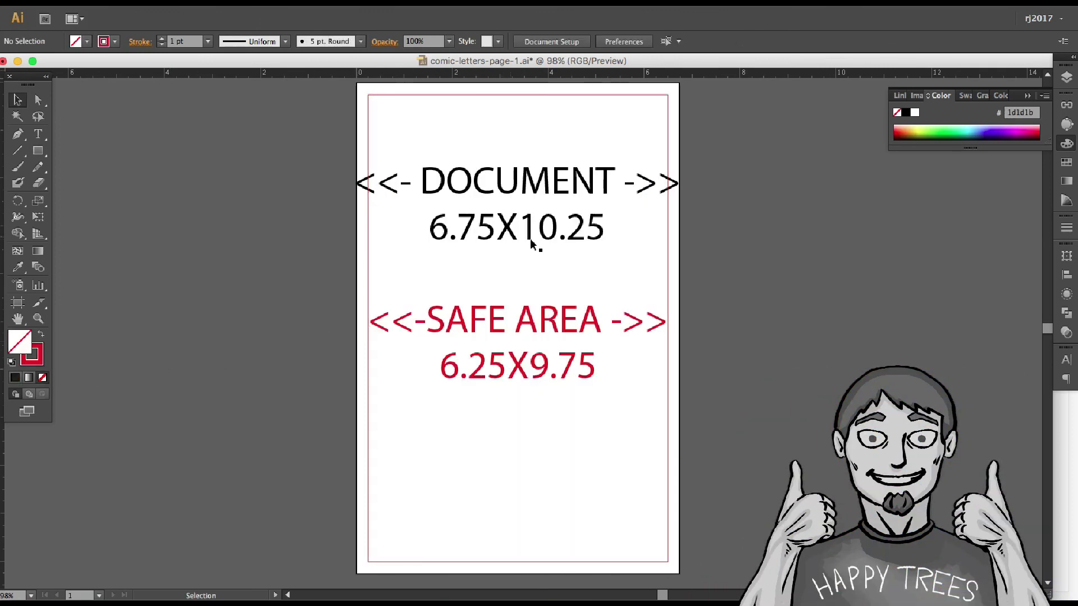